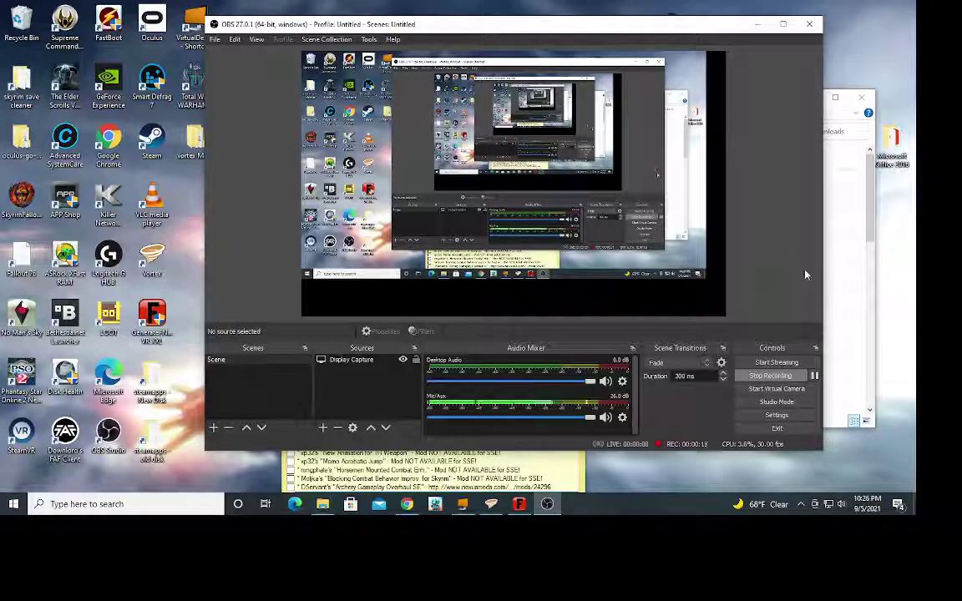
# Switch to Vortex, review the installed Skyrim VR mods and show the details of TMB Vanilla Armors And Clothes SSE.
pyautogui.moveTo(485, 510)
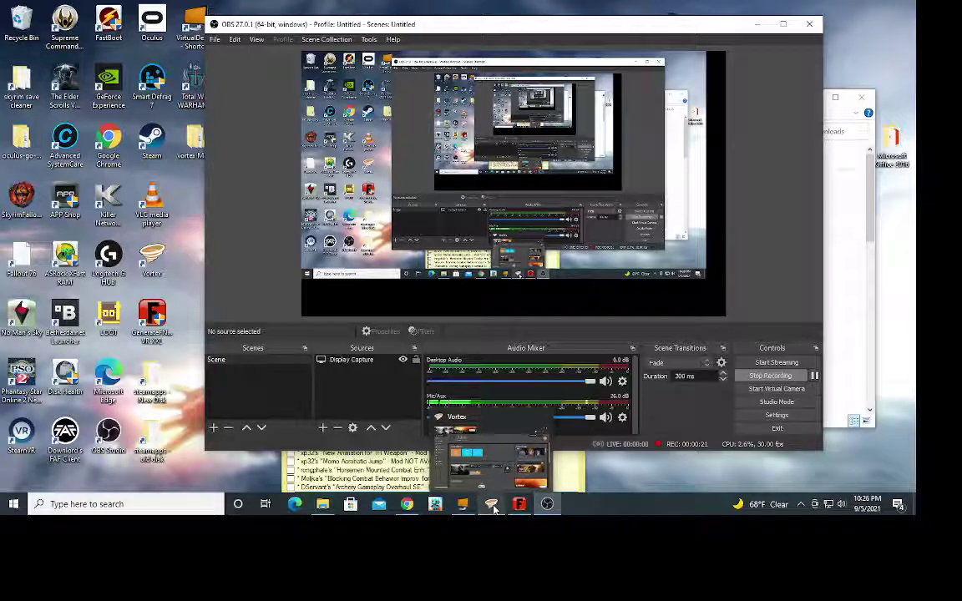
pyautogui.click(493, 508)
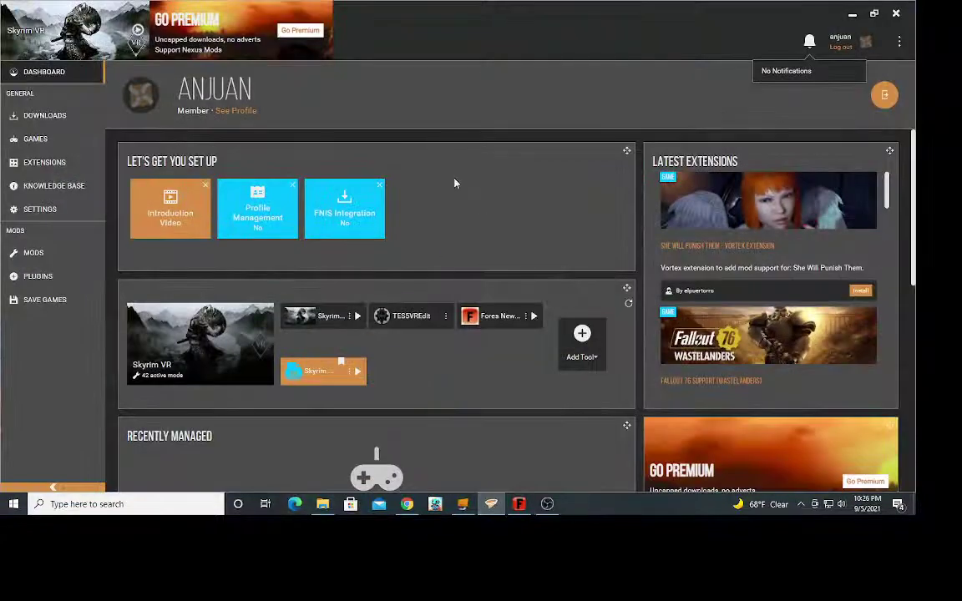
pyautogui.click(33, 254)
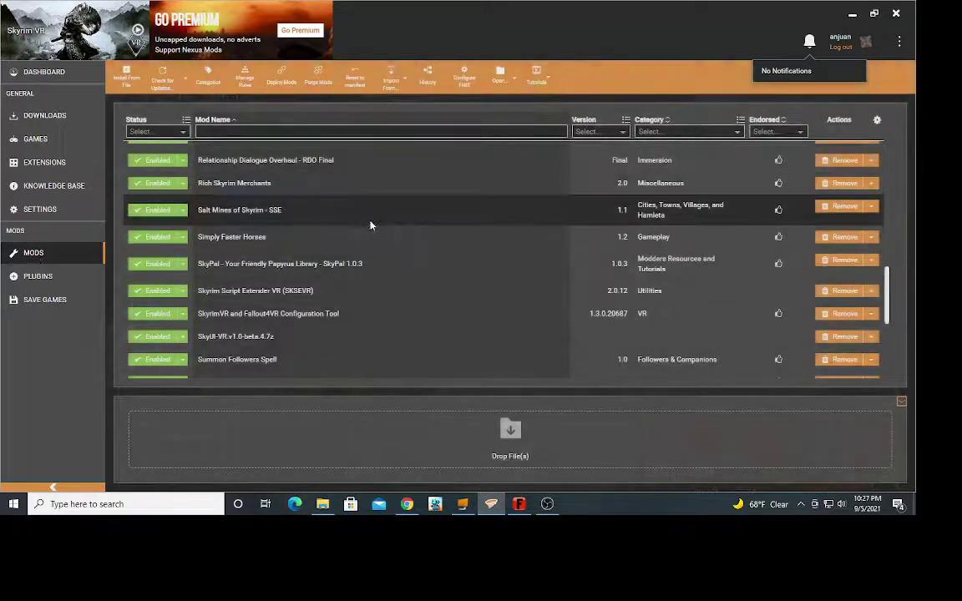
pyautogui.scroll(-1, 337, 282)
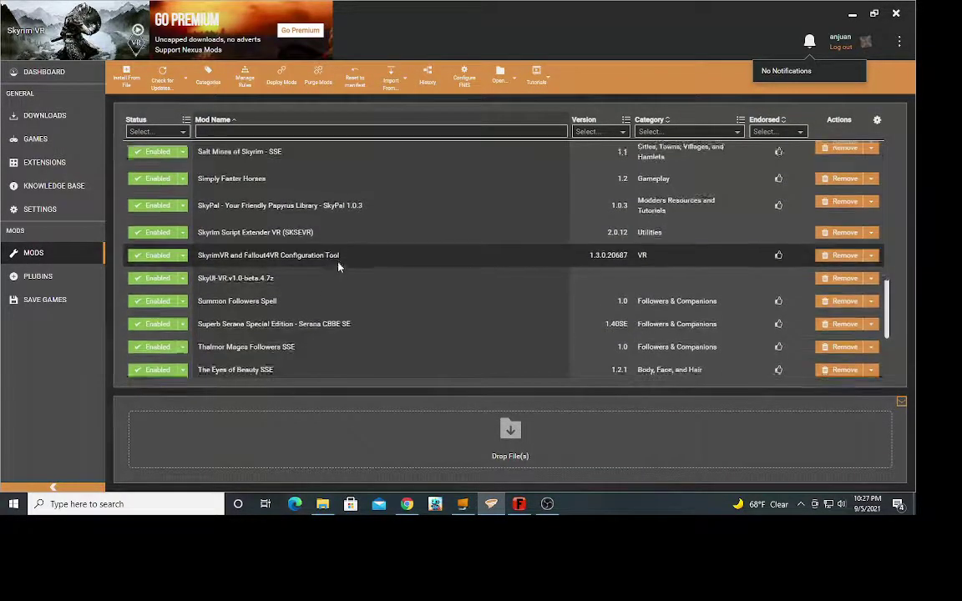
pyautogui.scroll(-2, 338, 268)
pyautogui.scroll(-1, 383, 275)
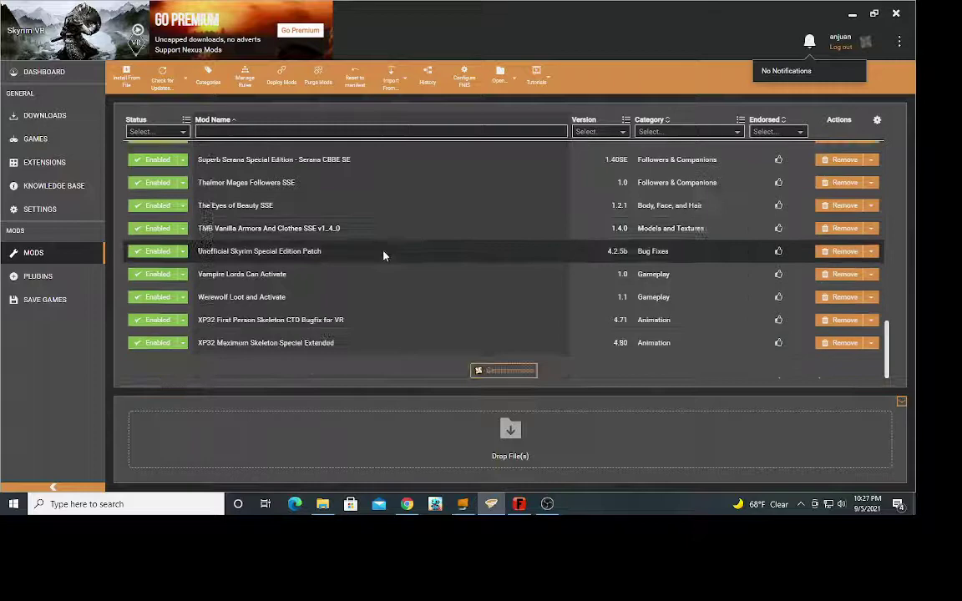
pyautogui.scroll(3, 371, 279)
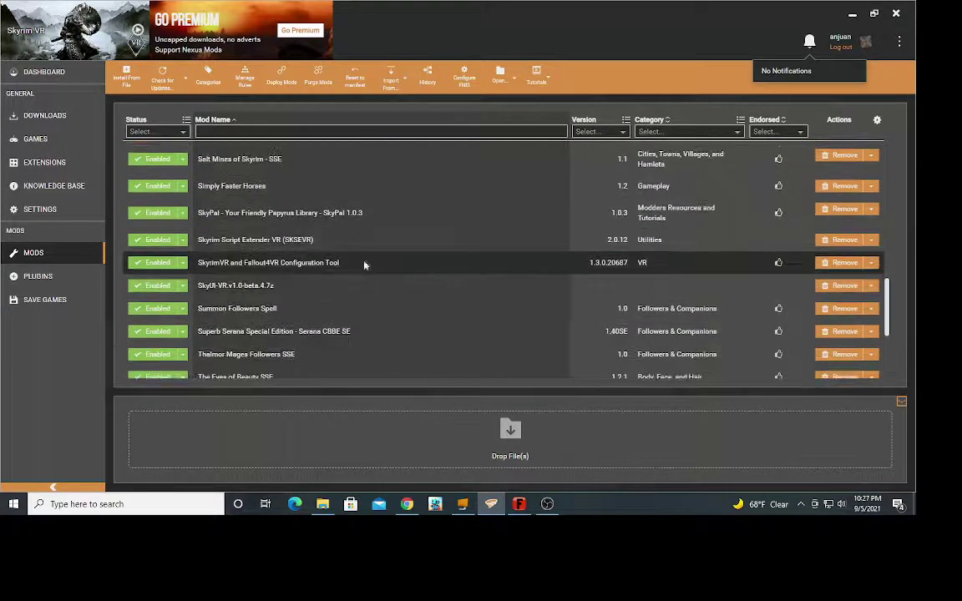
pyautogui.scroll(2, 365, 254)
pyautogui.scroll(-5, 361, 269)
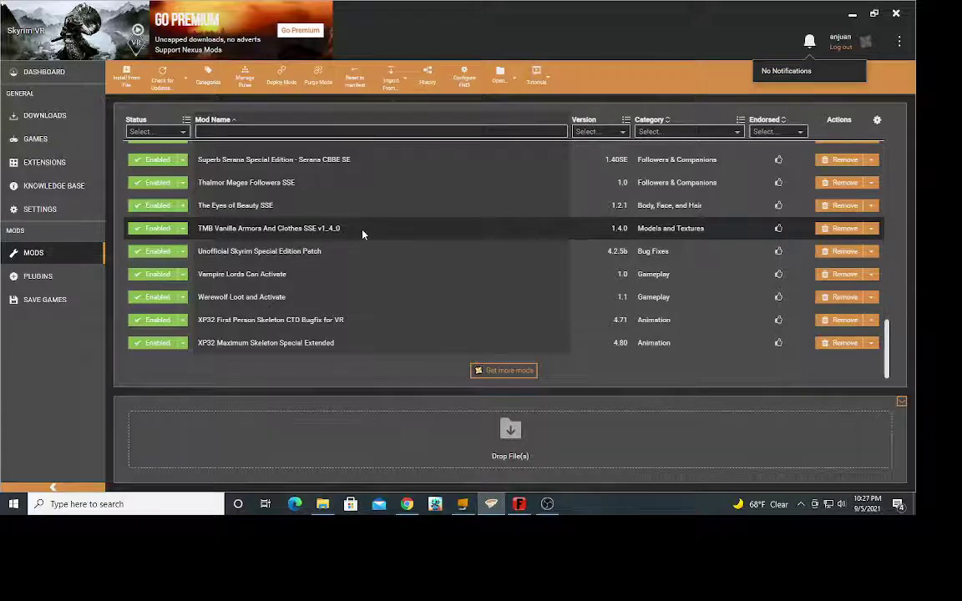
pyautogui.click(362, 234)
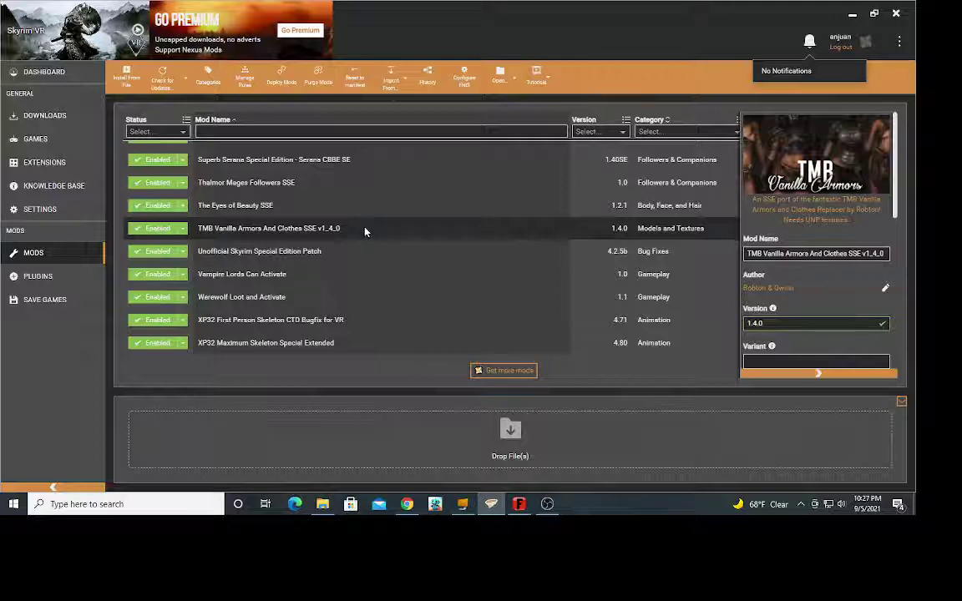
# Review and save the load-order rules for the conflicting mods, and deploy the mods.
pyautogui.click(245, 77)
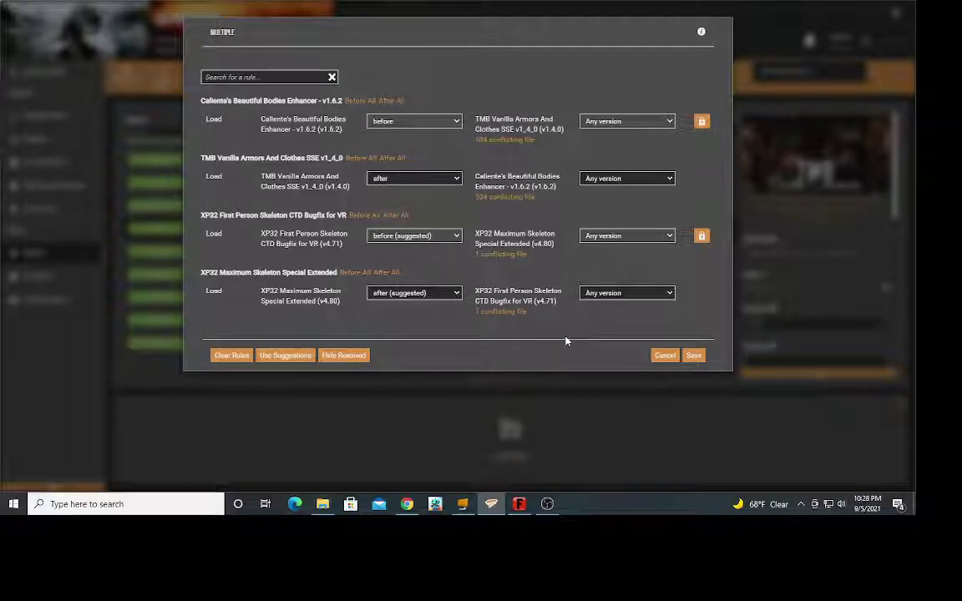
pyautogui.click(693, 355)
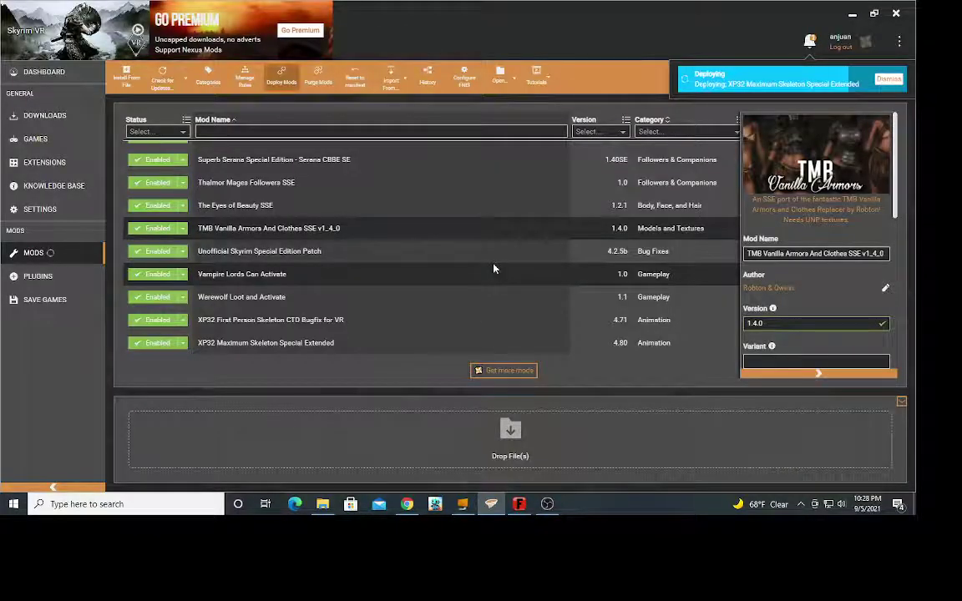
pyautogui.click(889, 76)
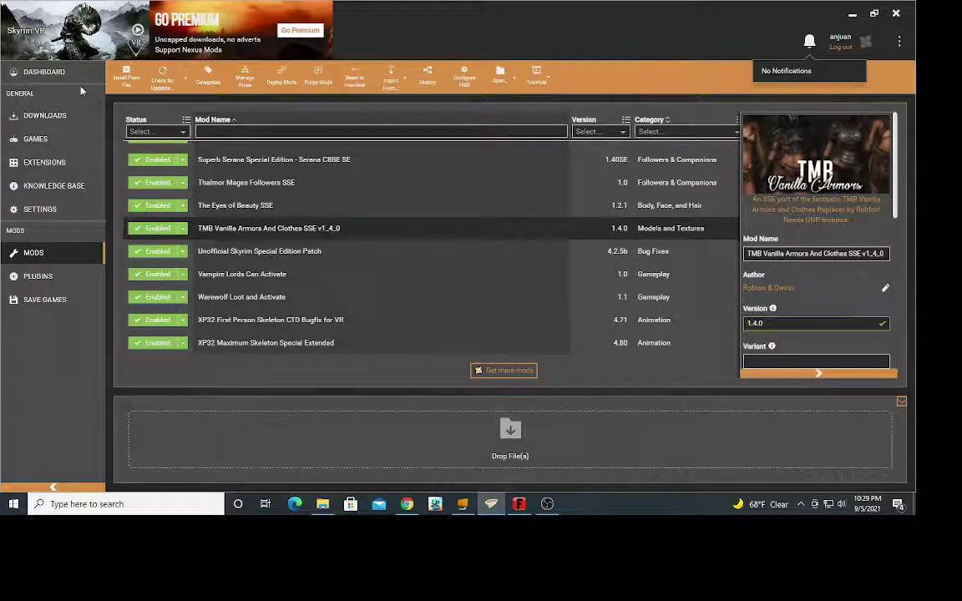
# Close the FNIS window that is already running and relaunch FNIS from the Vortex dashboard.
pyautogui.click(51, 73)
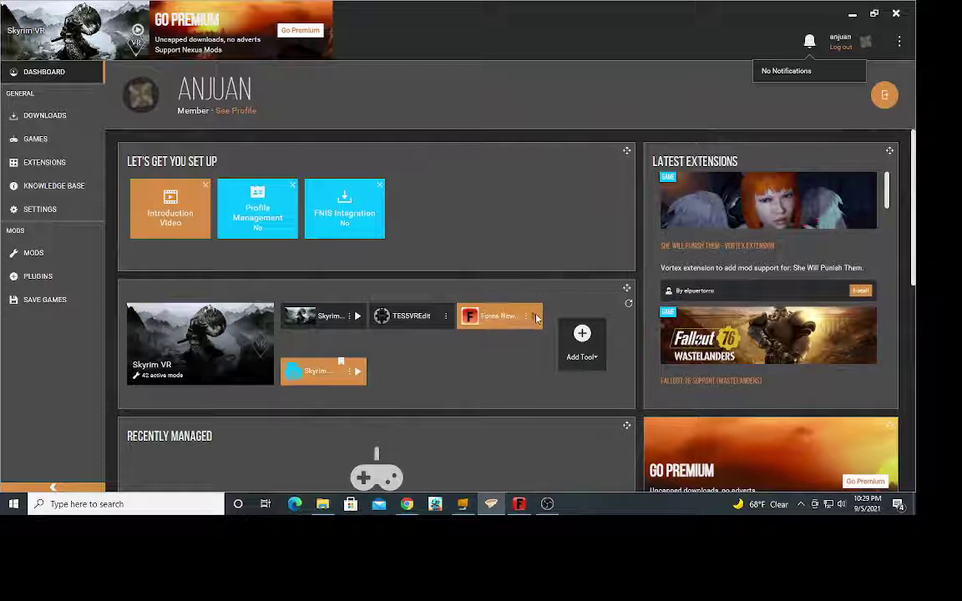
pyautogui.click(520, 505)
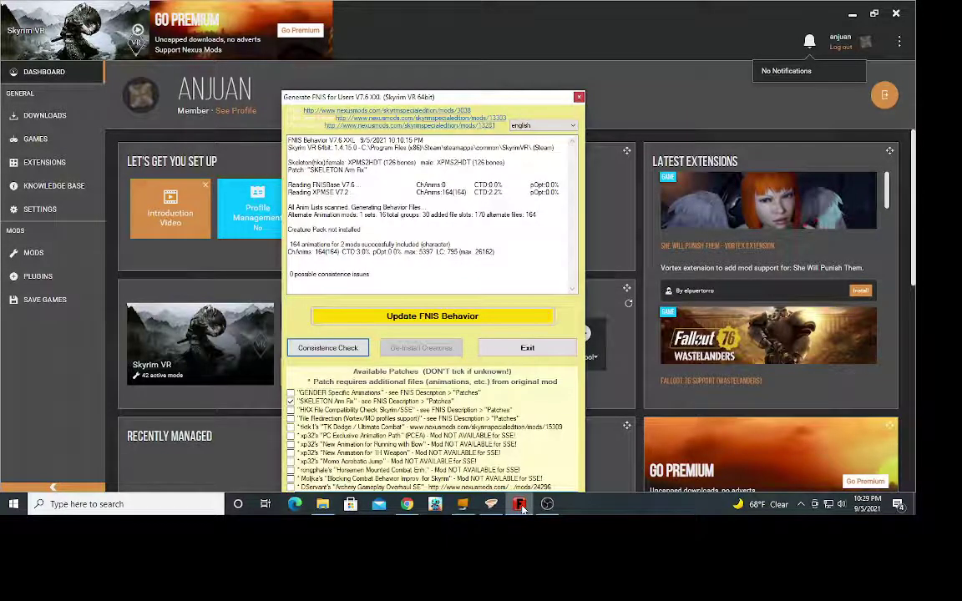
pyautogui.click(553, 346)
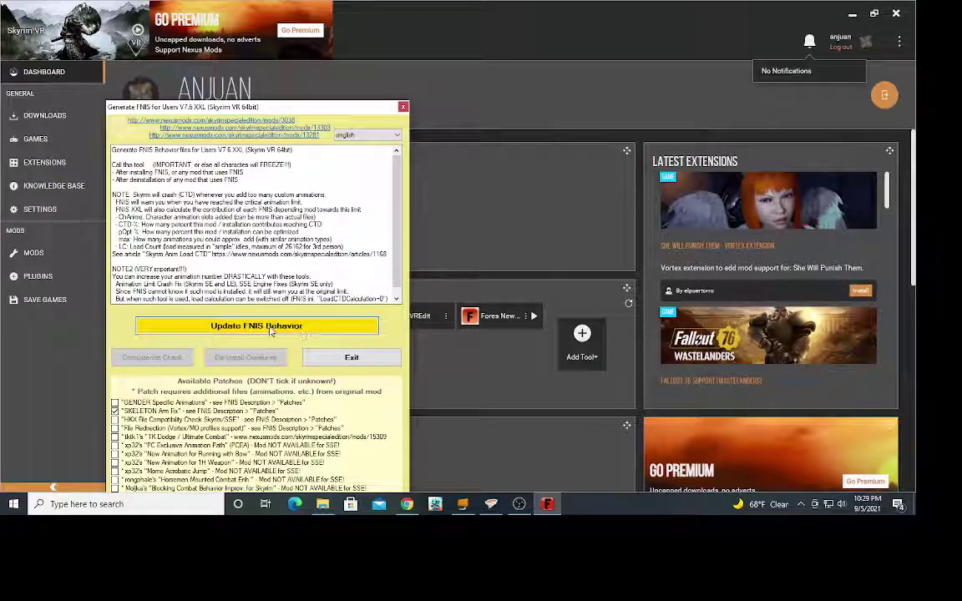
# Update the FNIS behavior files, run the consistence check and return to Vortex.
pyautogui.click(270, 327)
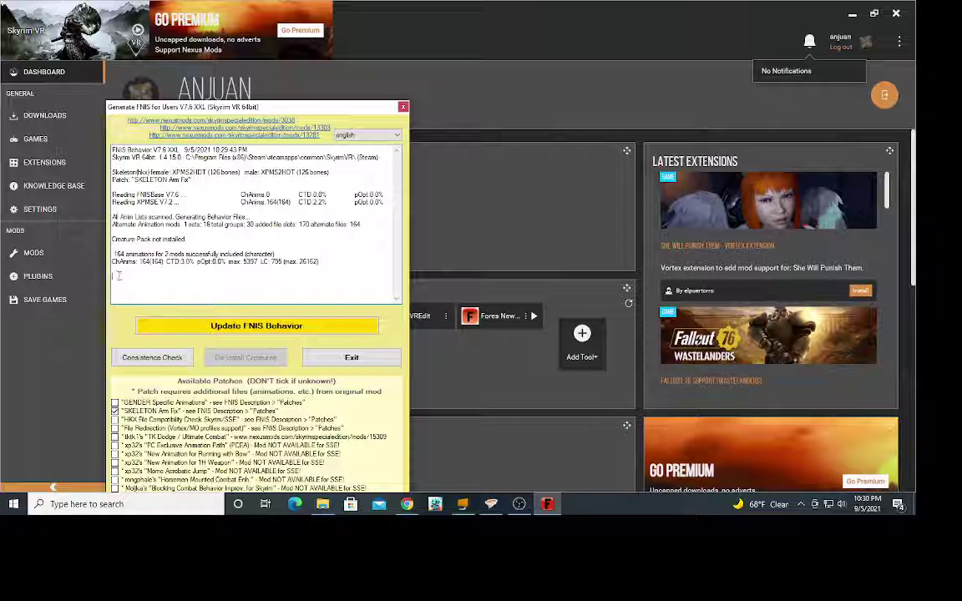
pyautogui.click(150, 356)
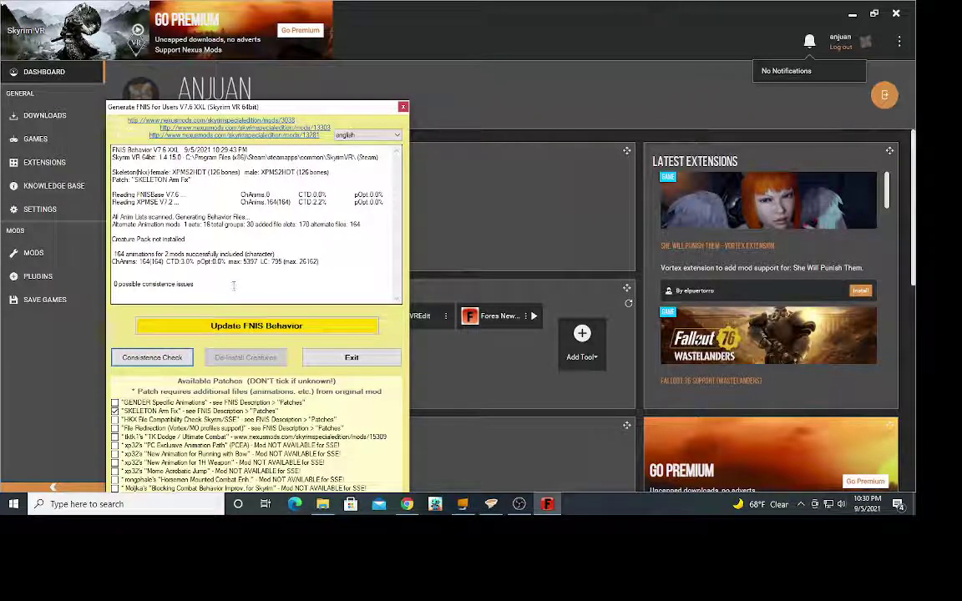
pyautogui.click(494, 192)
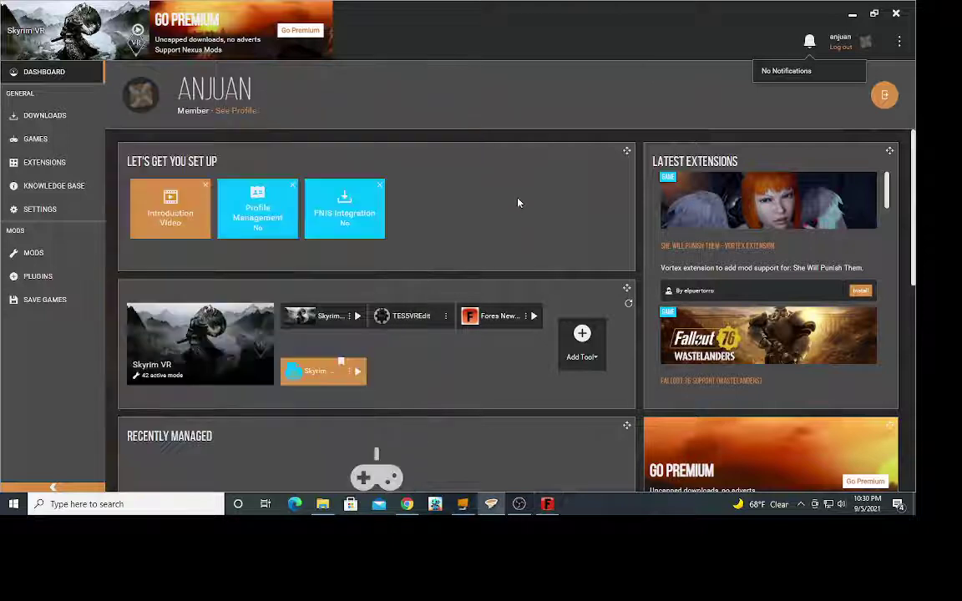
# Review the launch settings of the Skyrim Script Extender VR tool and save them.
pyautogui.rightClick(351, 378)
pyautogui.click(348, 403)
pyautogui.click(350, 371)
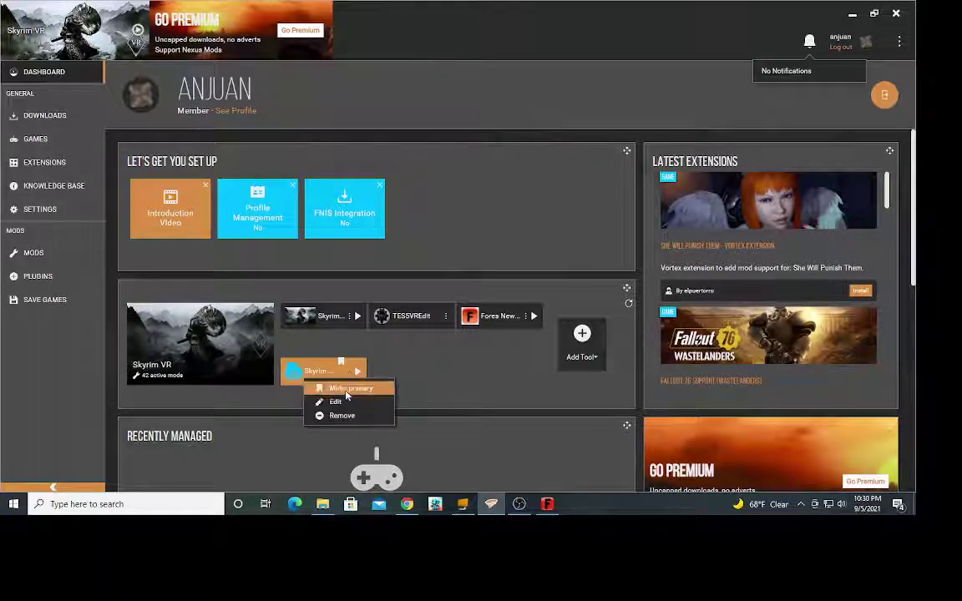
pyautogui.click(337, 404)
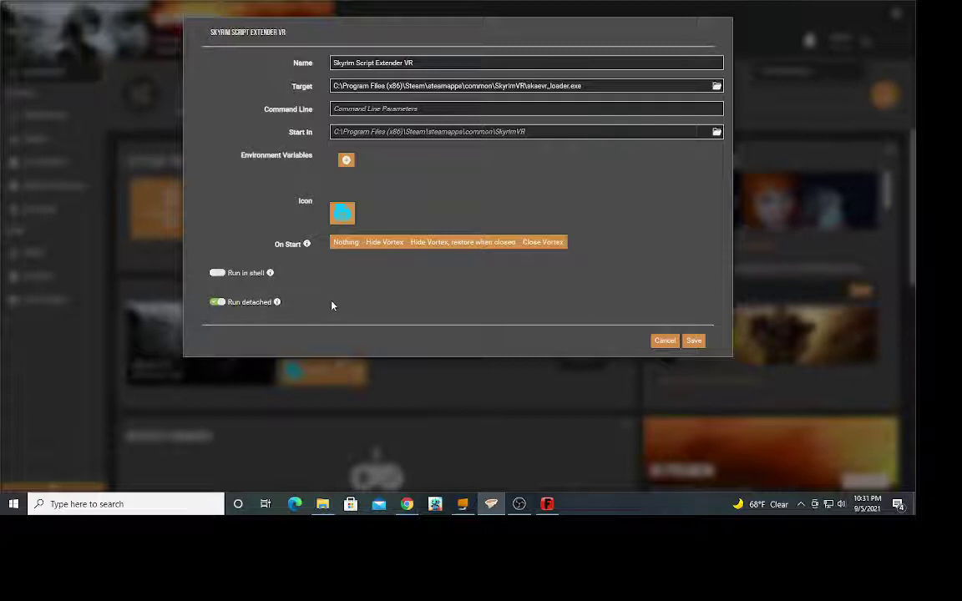
pyautogui.click(694, 341)
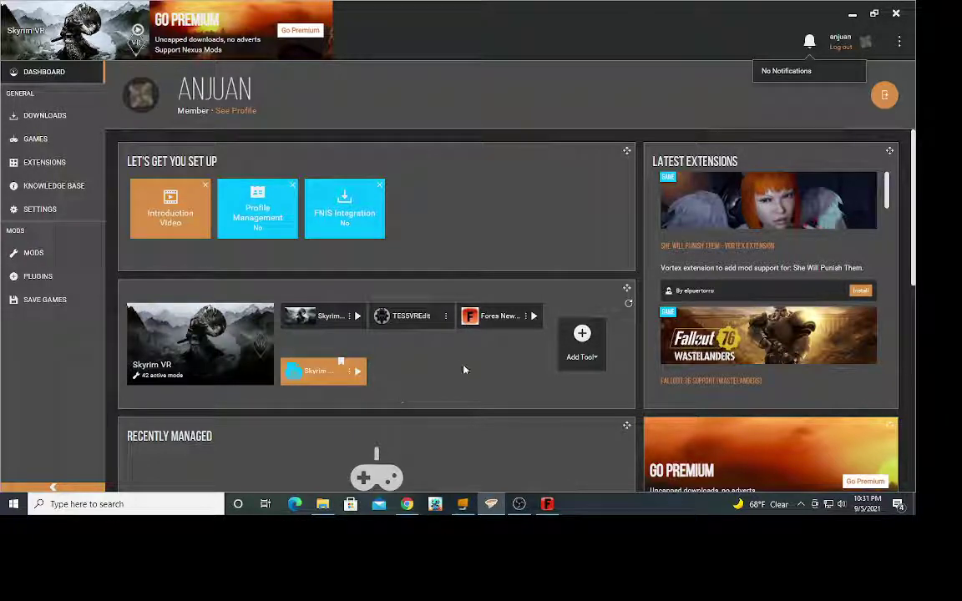
# Find the Skyrim Script Extender VR (SKSEVR) mod and examine its status options, details and available actions.
pyautogui.click(52, 255)
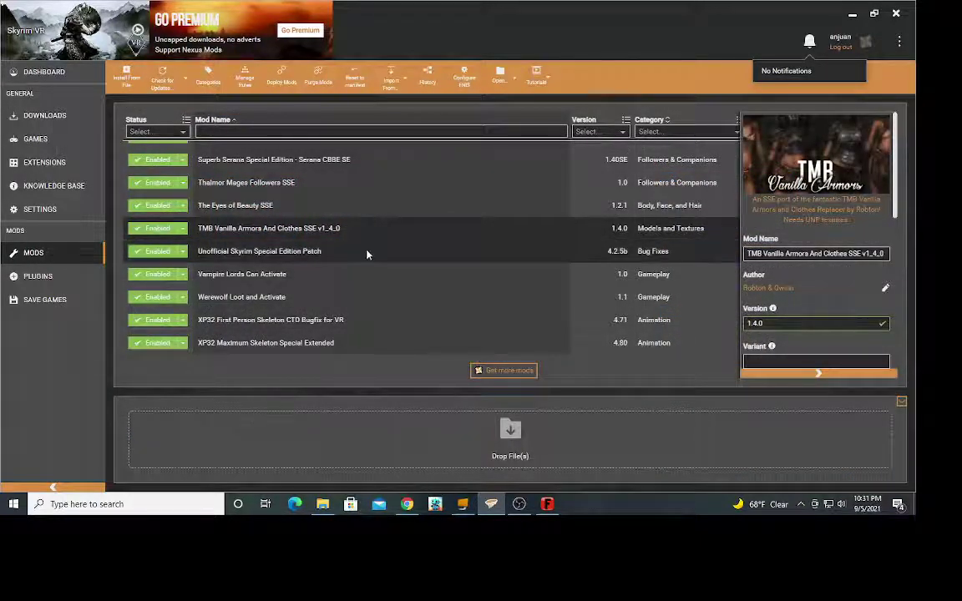
pyautogui.scroll(2, 296, 251)
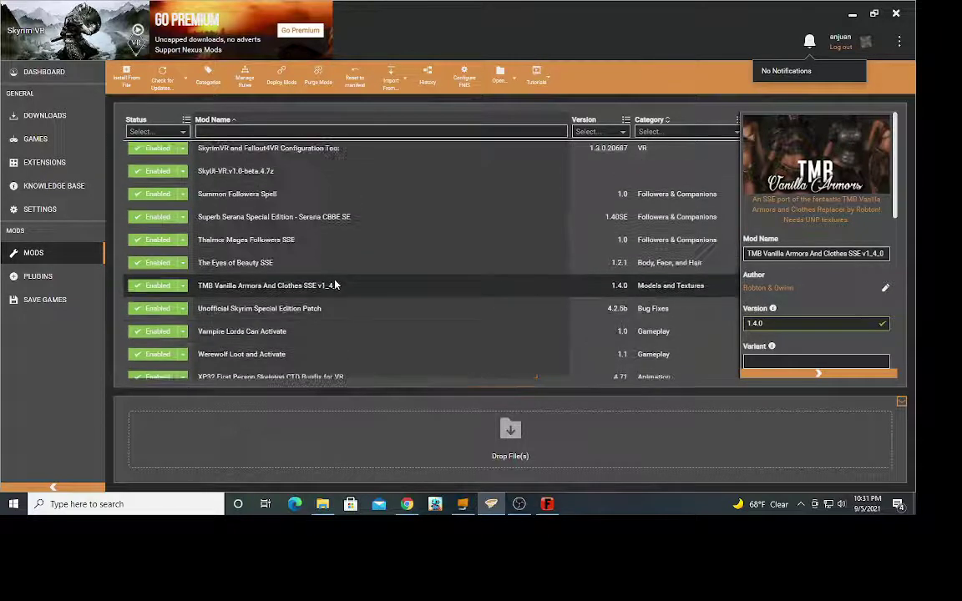
pyautogui.scroll(-2, 303, 262)
pyautogui.scroll(5, 300, 276)
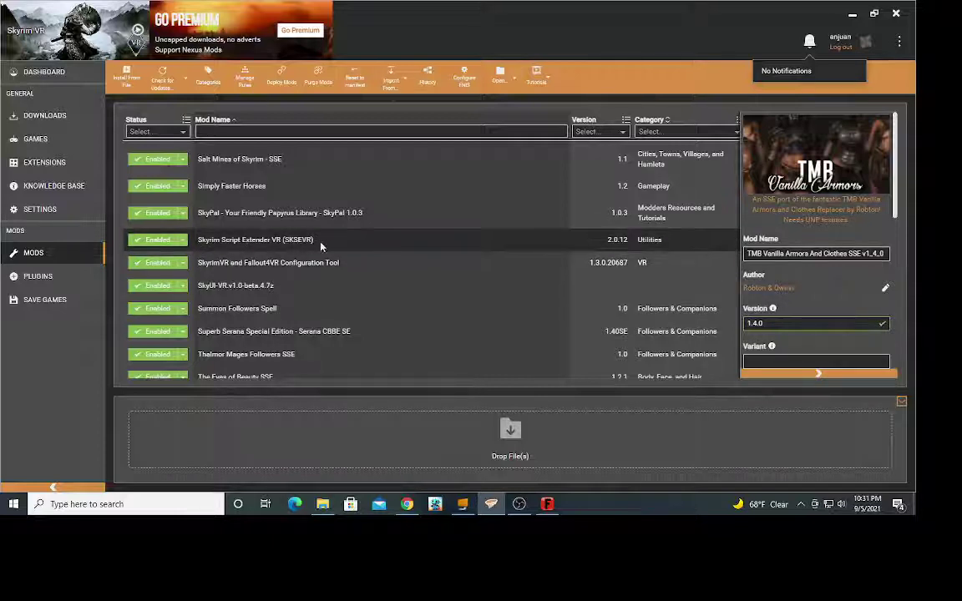
pyautogui.click(183, 241)
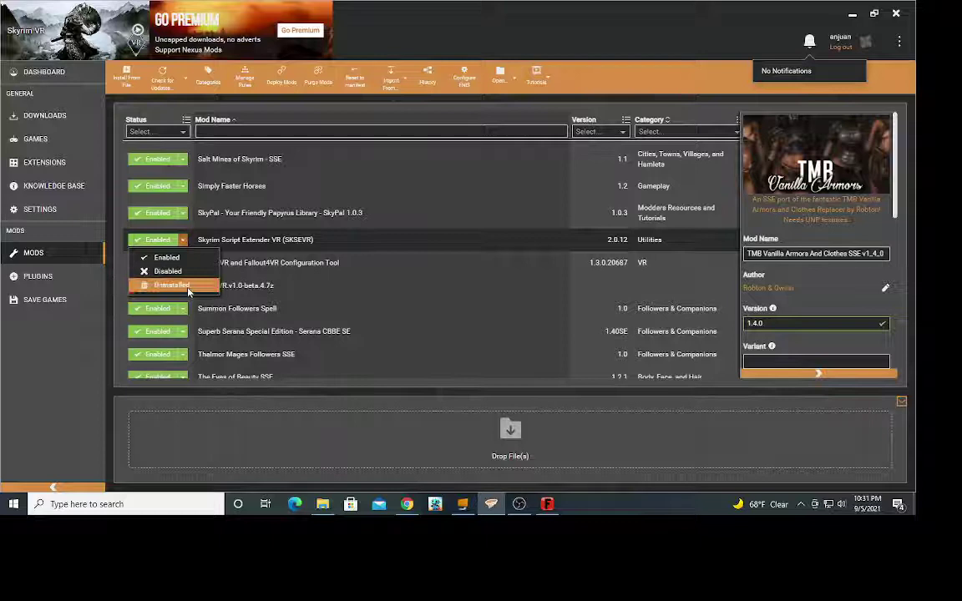
pyautogui.click(249, 241)
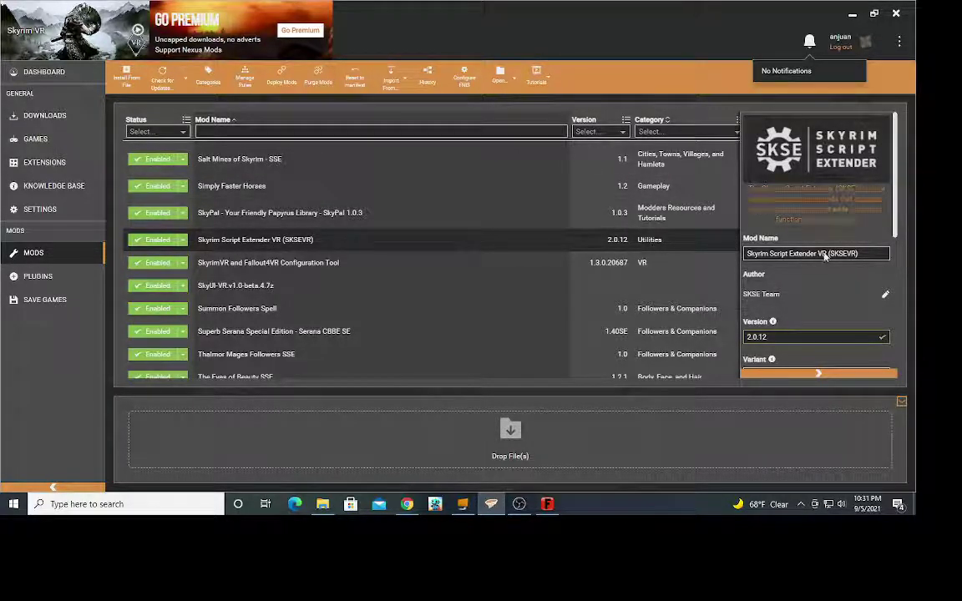
pyautogui.click(819, 374)
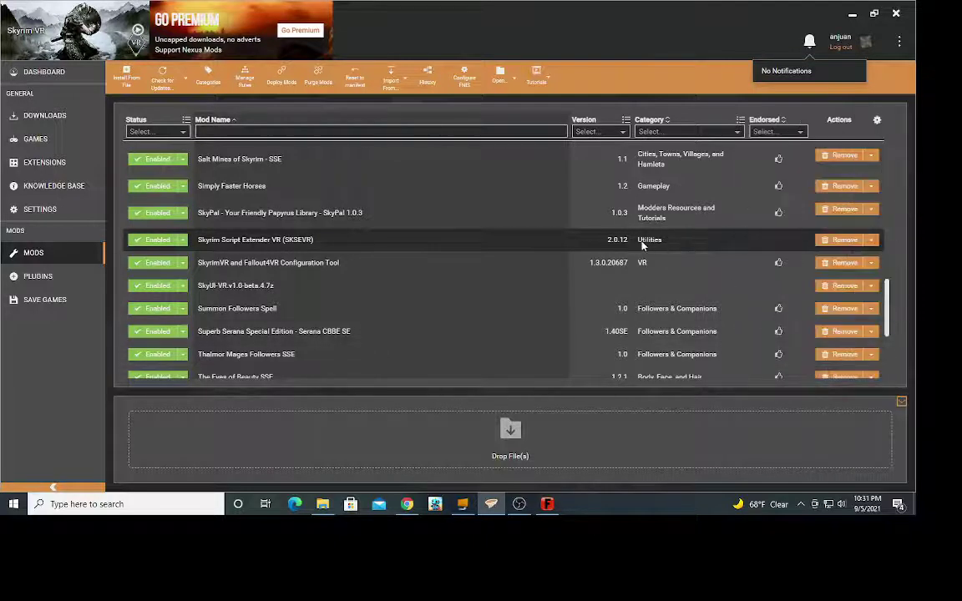
pyautogui.rightClick(260, 241)
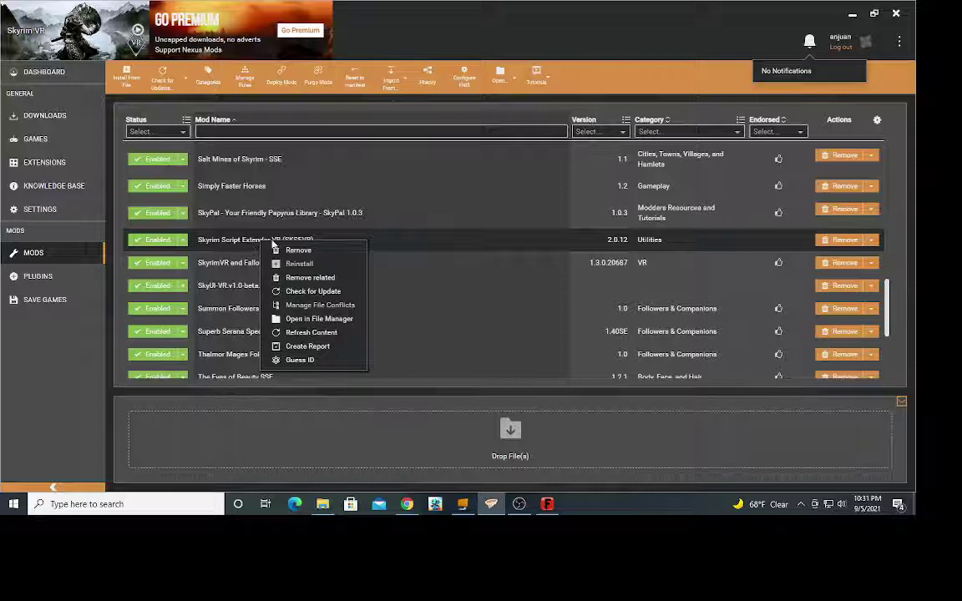
pyautogui.click(234, 241)
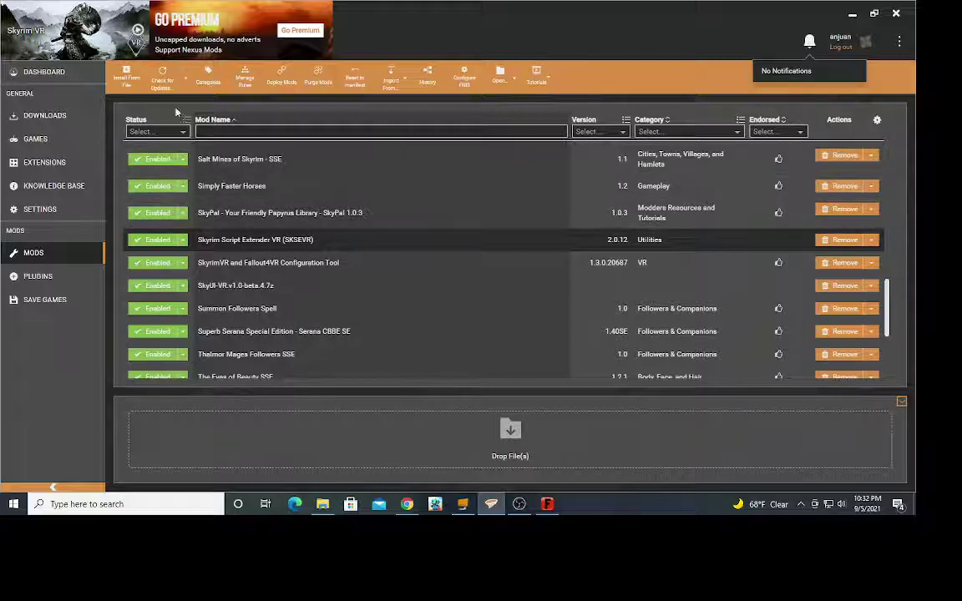
# Switch to Chrome to view the Reddit thread about the Skyrim VR black screen issue, and return to Vortex.
pyautogui.moveTo(406, 506)
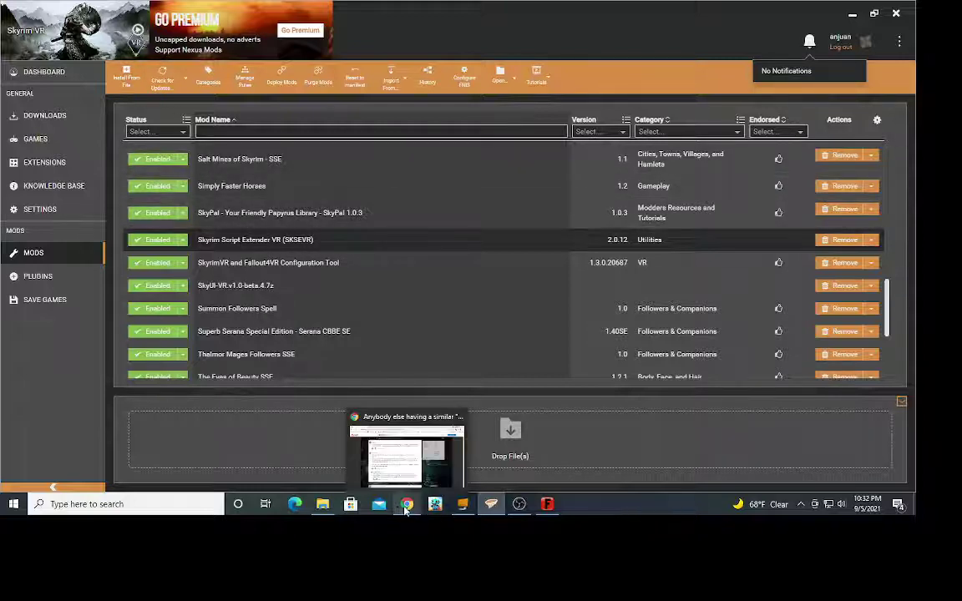
pyautogui.click(406, 508)
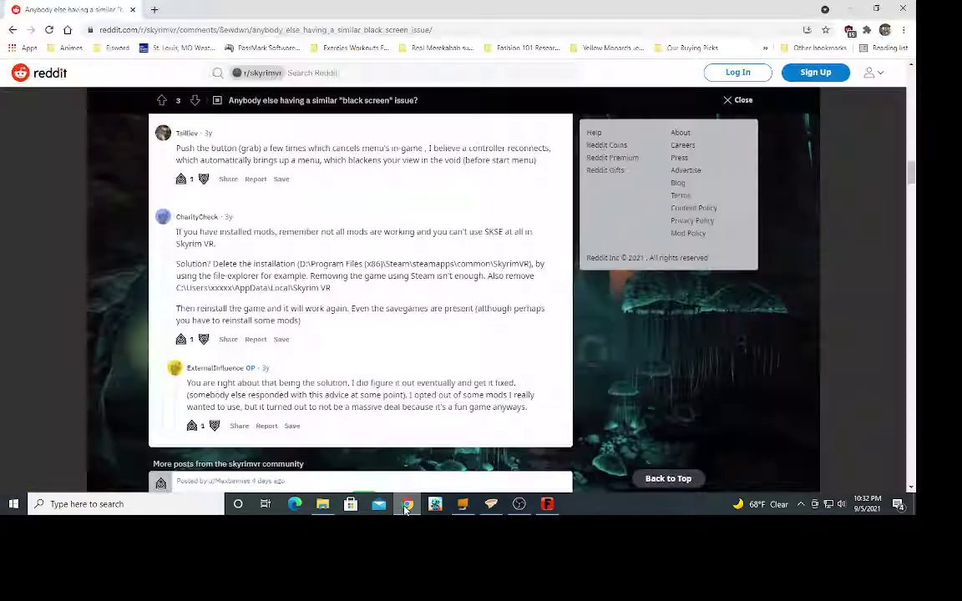
pyautogui.click(406, 508)
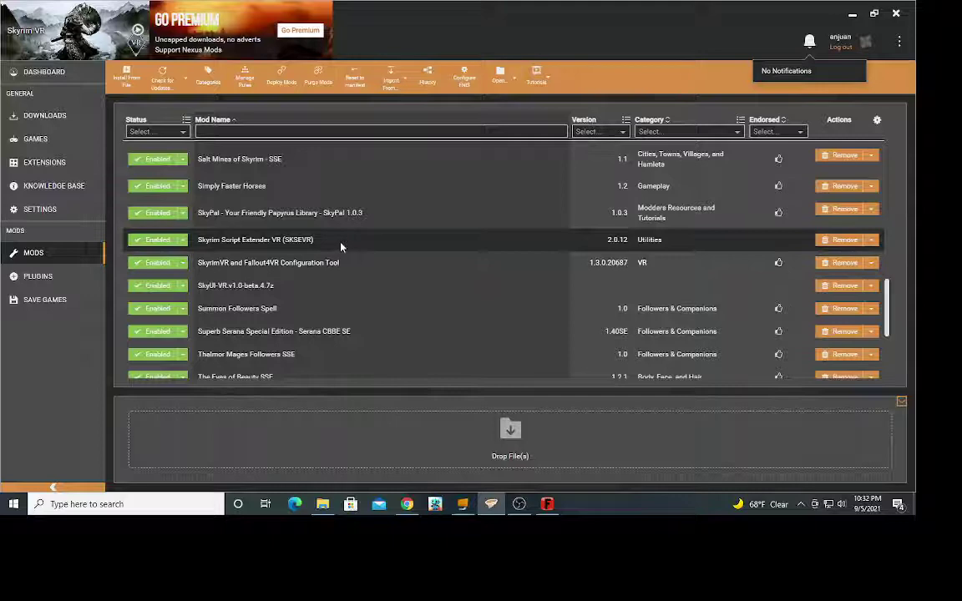
pyautogui.click(132, 85)
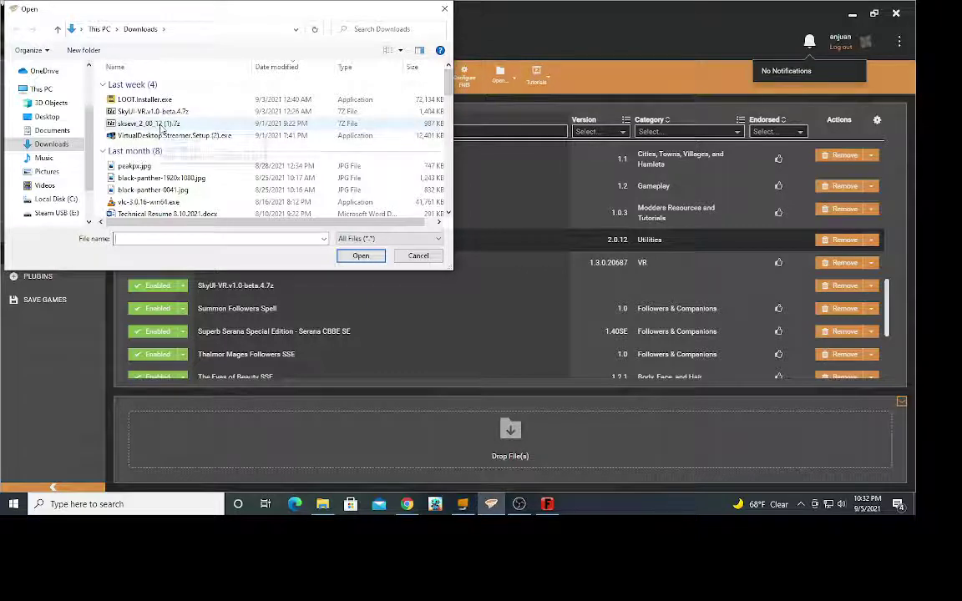
pyautogui.click(161, 124)
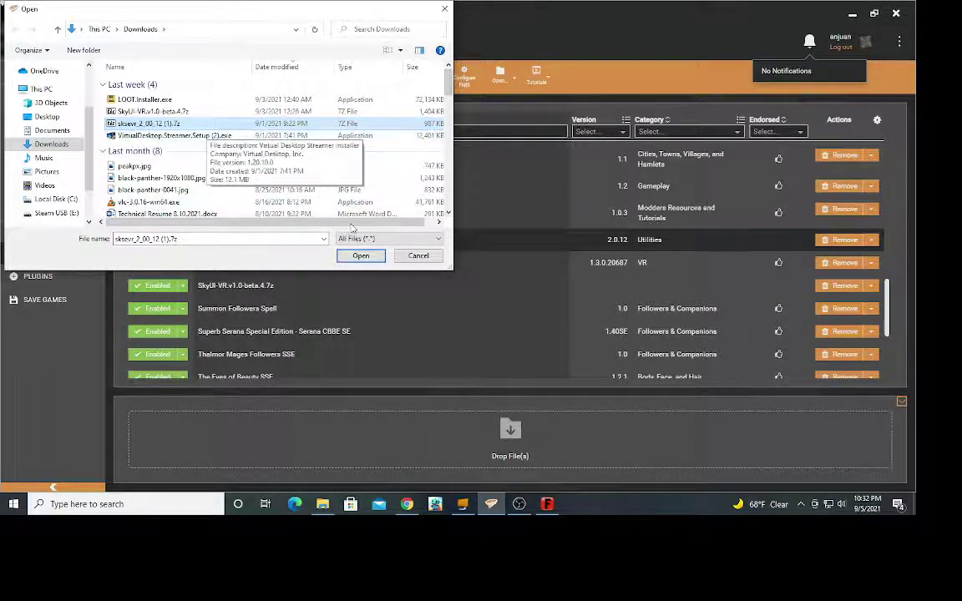
pyautogui.click(417, 256)
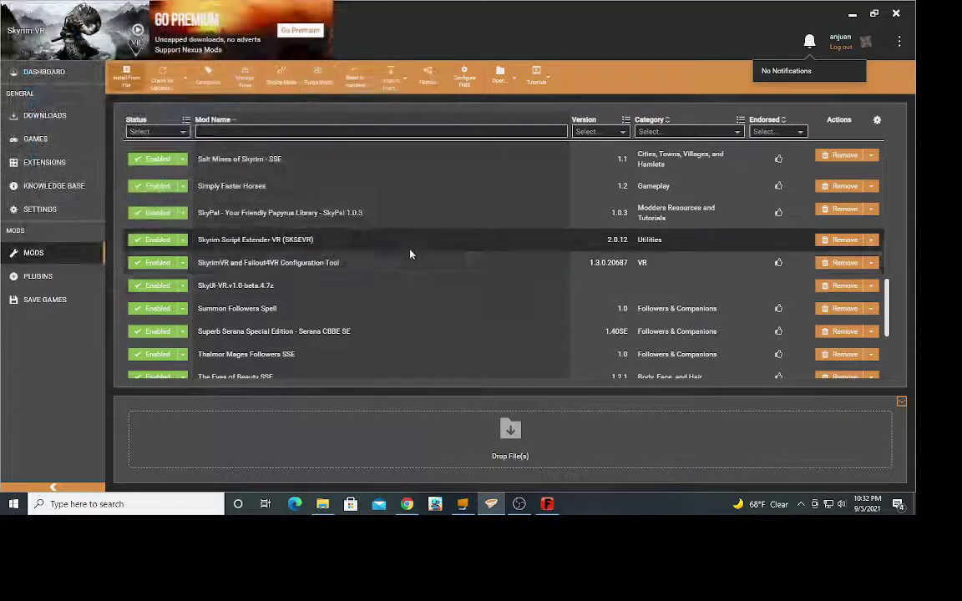
# Open the dashboard, update the FNIS behavior files again in the FNIS generator and return to Vortex.
pyautogui.click(67, 75)
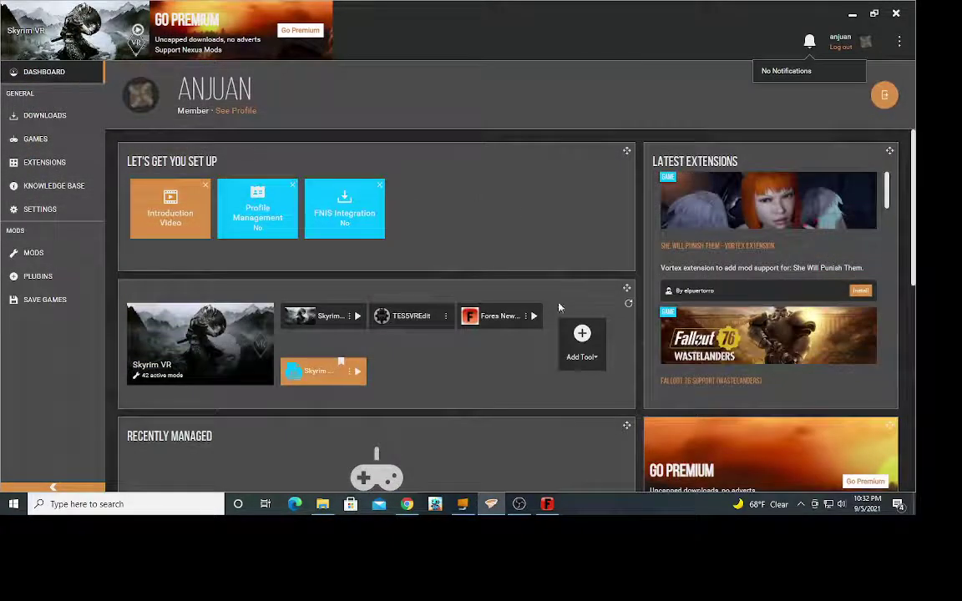
pyautogui.click(547, 504)
pyautogui.click(351, 358)
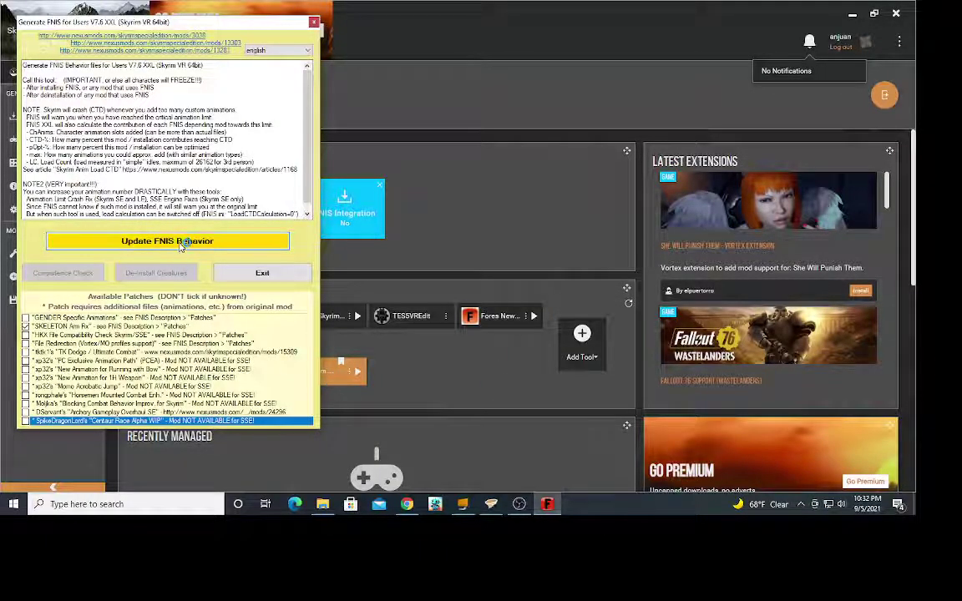
pyautogui.click(180, 243)
pyautogui.click(435, 202)
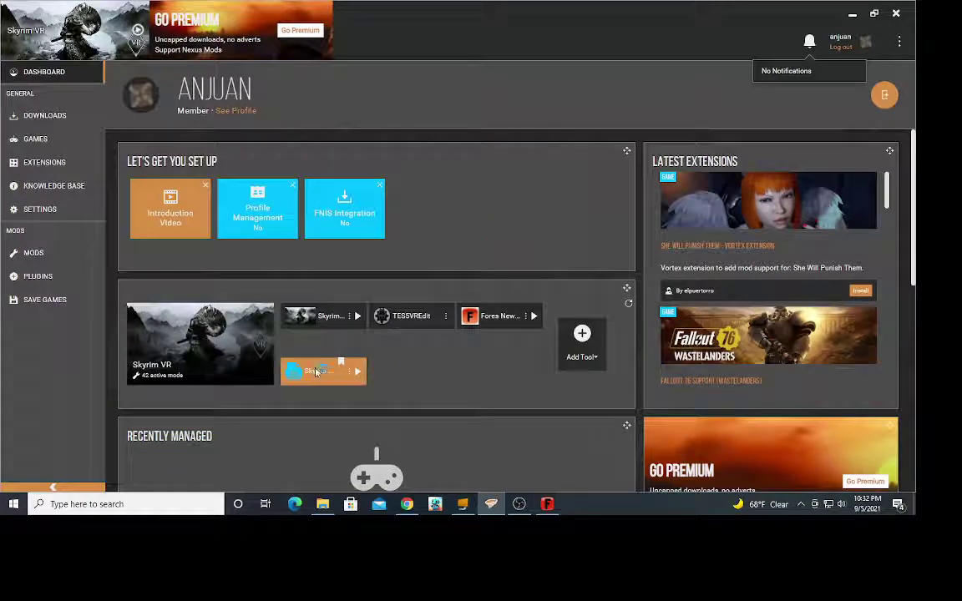
# On the desktop, check that the GenerateFNISforUsers VR XXL shortcut's compatibility settings run it as an administrator, and close its properties.
pyautogui.click(914, 504)
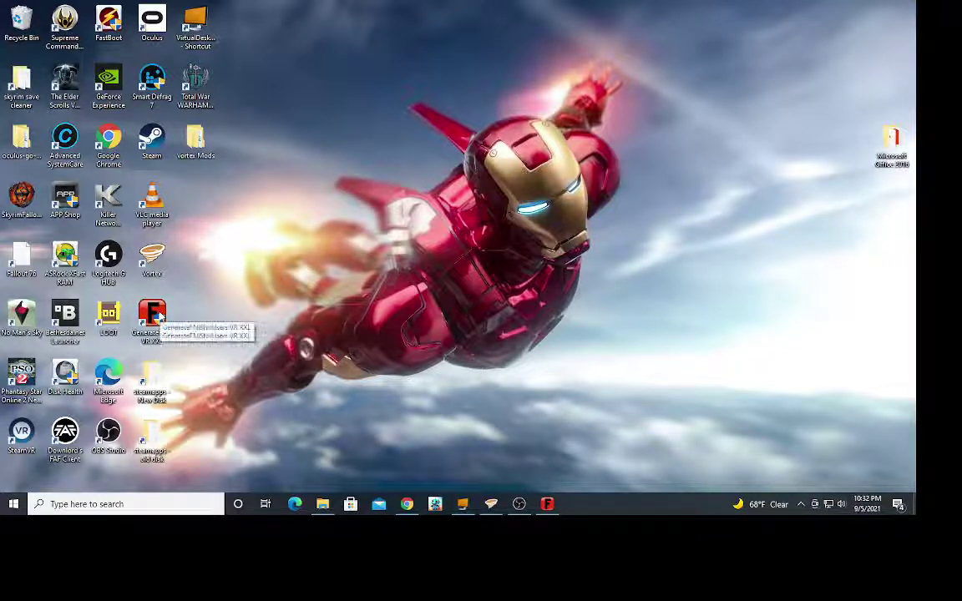
pyautogui.click(158, 316)
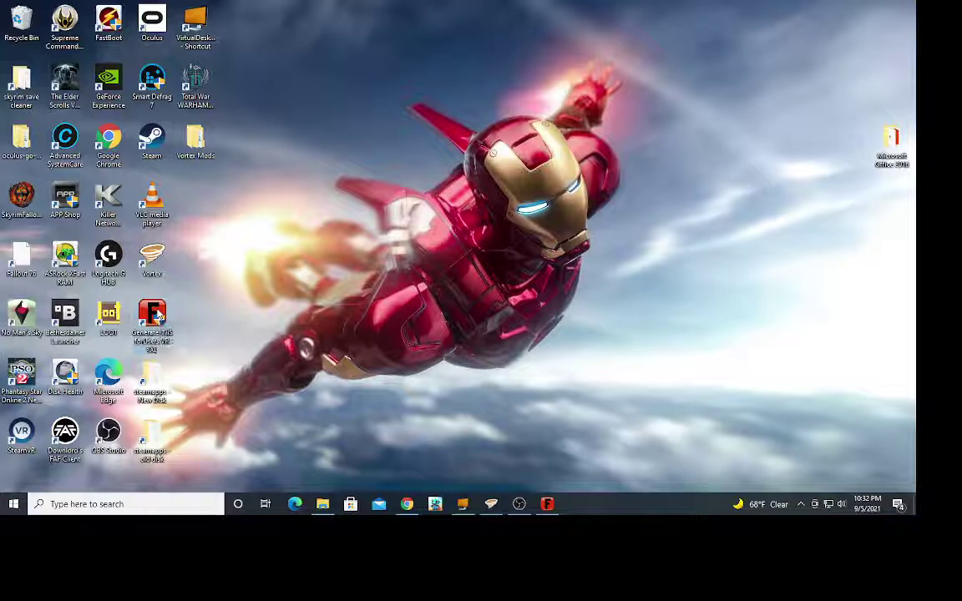
pyautogui.rightClick(144, 300)
pyautogui.click(192, 298)
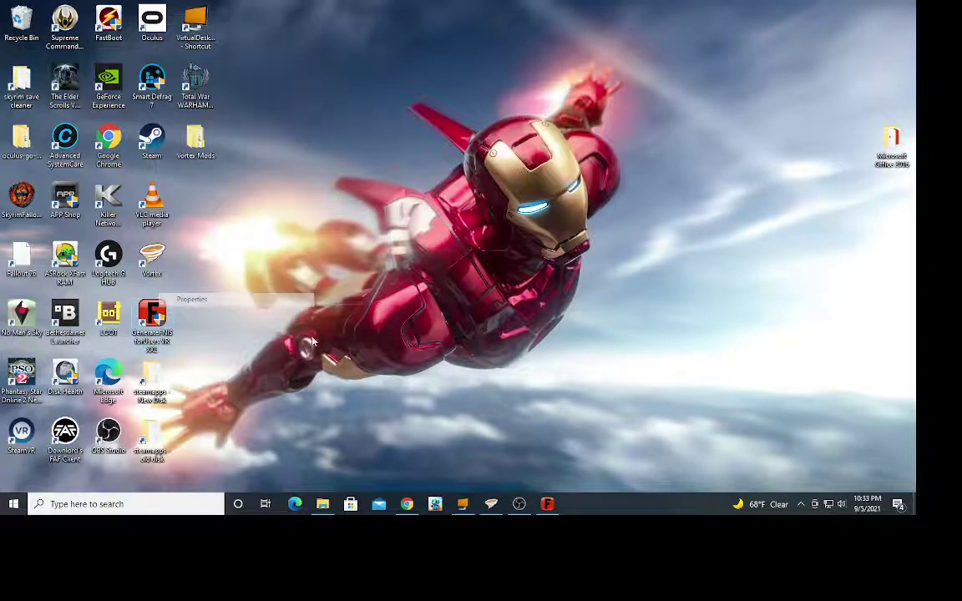
pyautogui.click(324, 214)
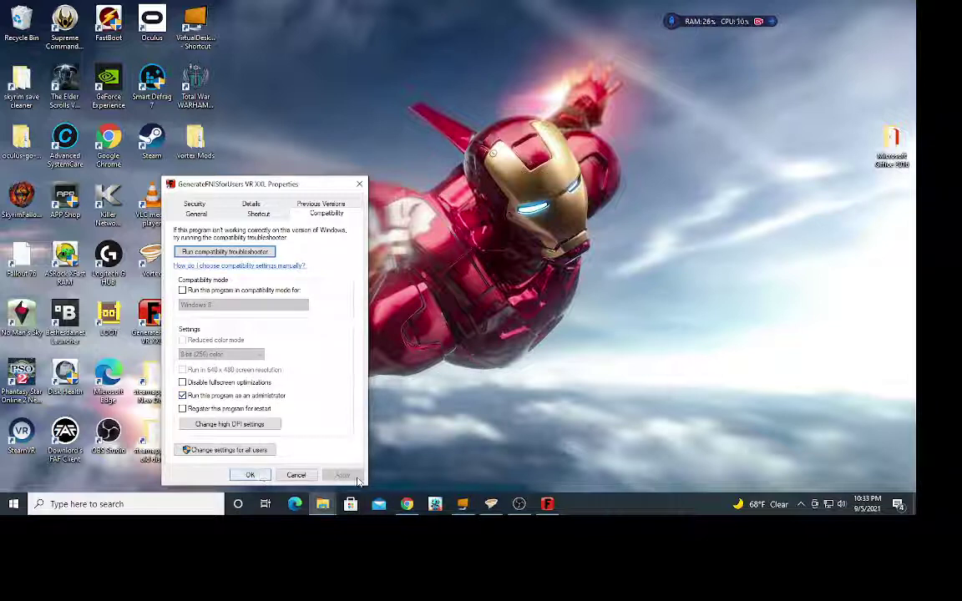
pyautogui.click(250, 475)
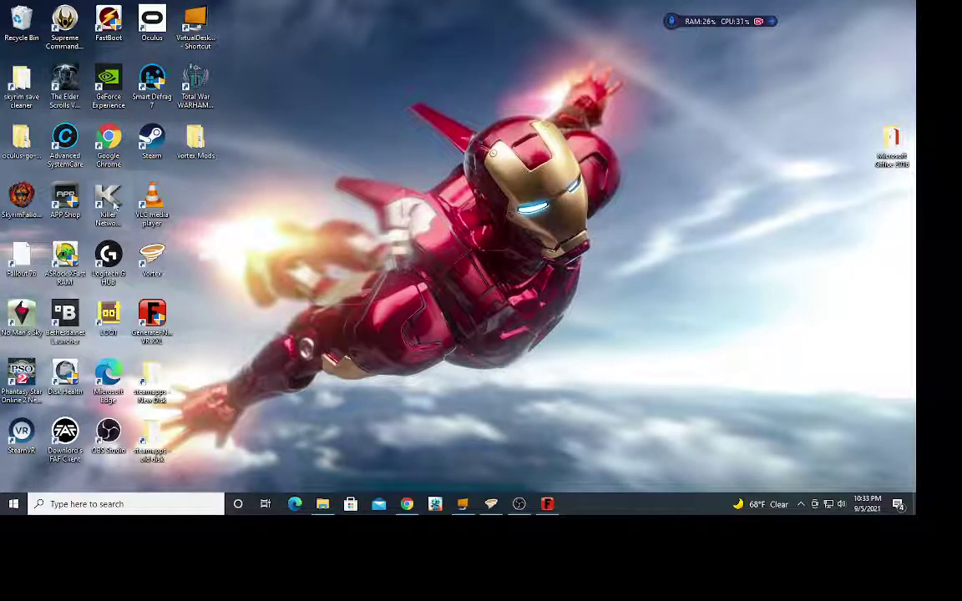
# Return to Vortex, edit the Skyrim Script Extender VR tool and browse for its target file.
pyautogui.click(491, 504)
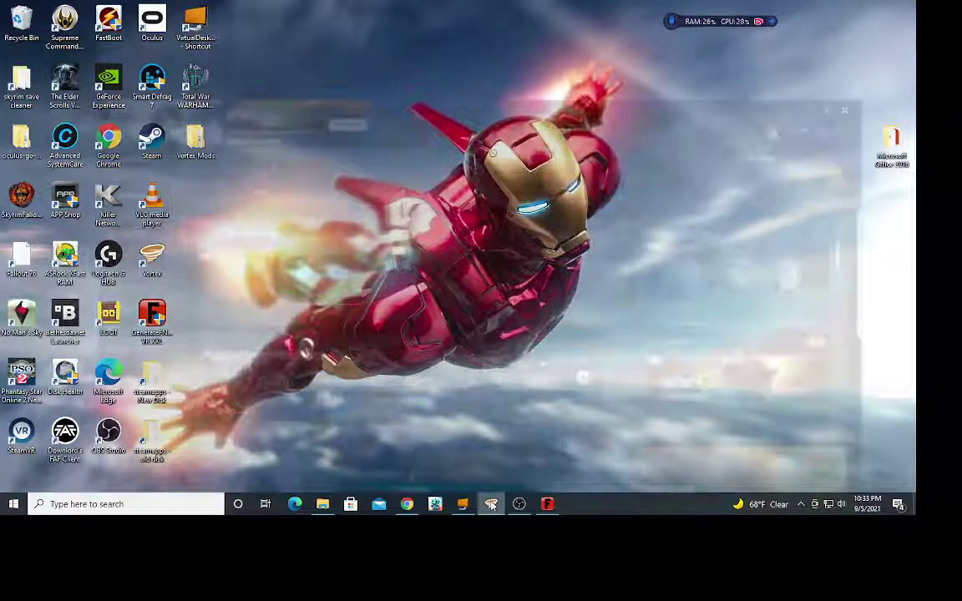
pyautogui.click(349, 373)
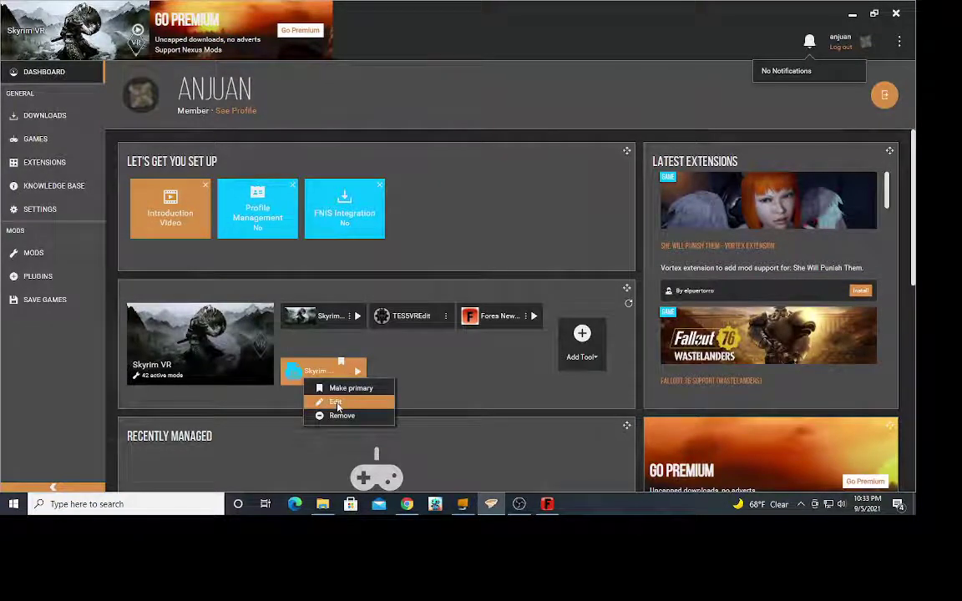
pyautogui.click(336, 402)
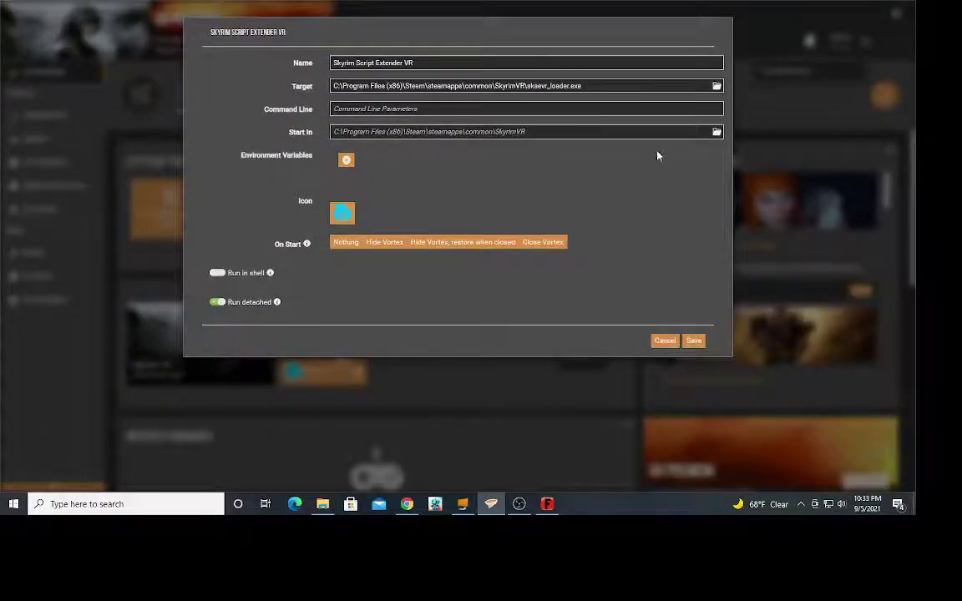
pyautogui.click(717, 86)
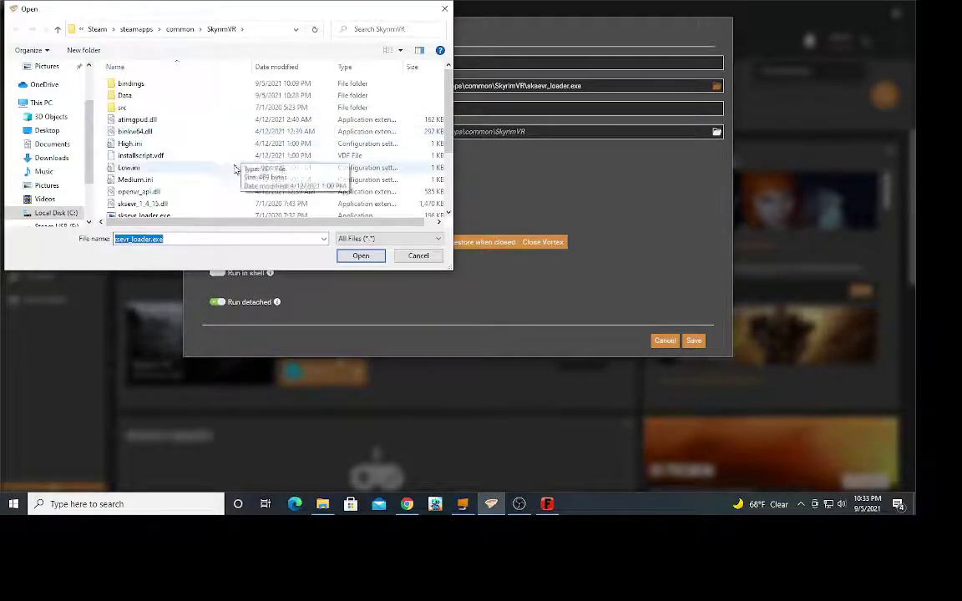
# Check that the compatibility settings of sksevr_loader.exe in the SkyrimVR folder run it as an administrator, and close its properties.
pyautogui.scroll(-2, 235, 170)
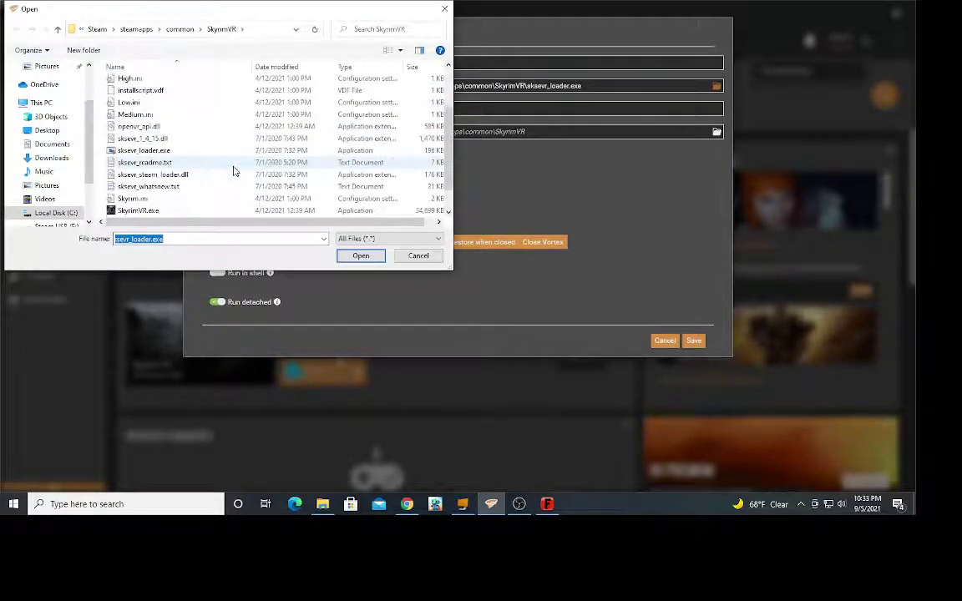
pyautogui.rightClick(177, 152)
pyautogui.click(168, 151)
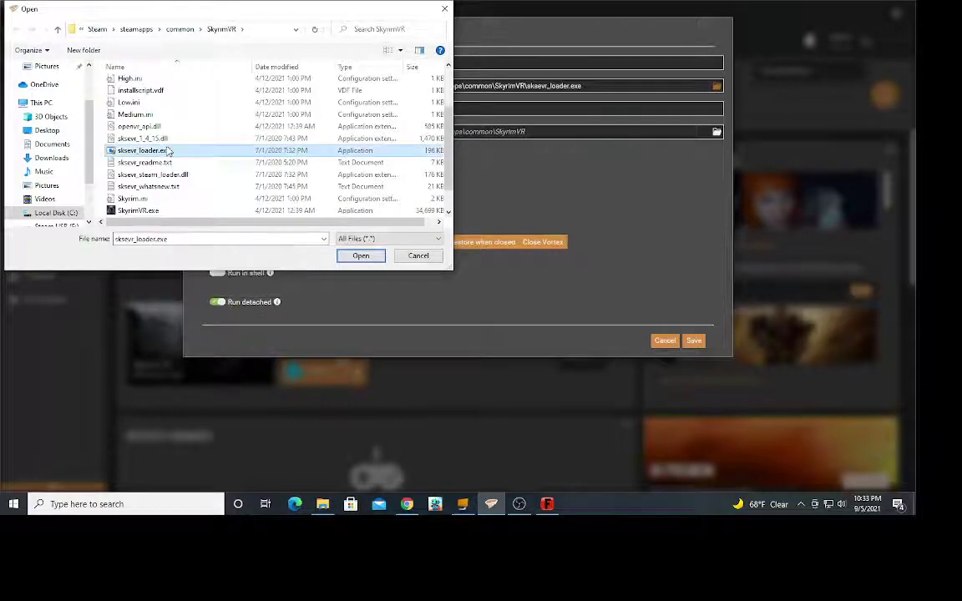
pyautogui.rightClick(167, 150)
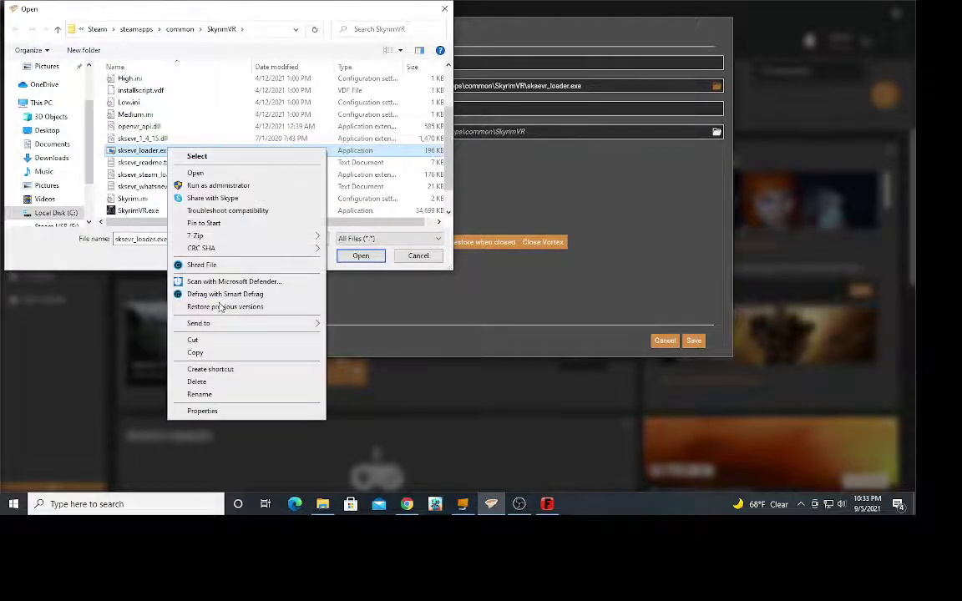
pyautogui.click(216, 411)
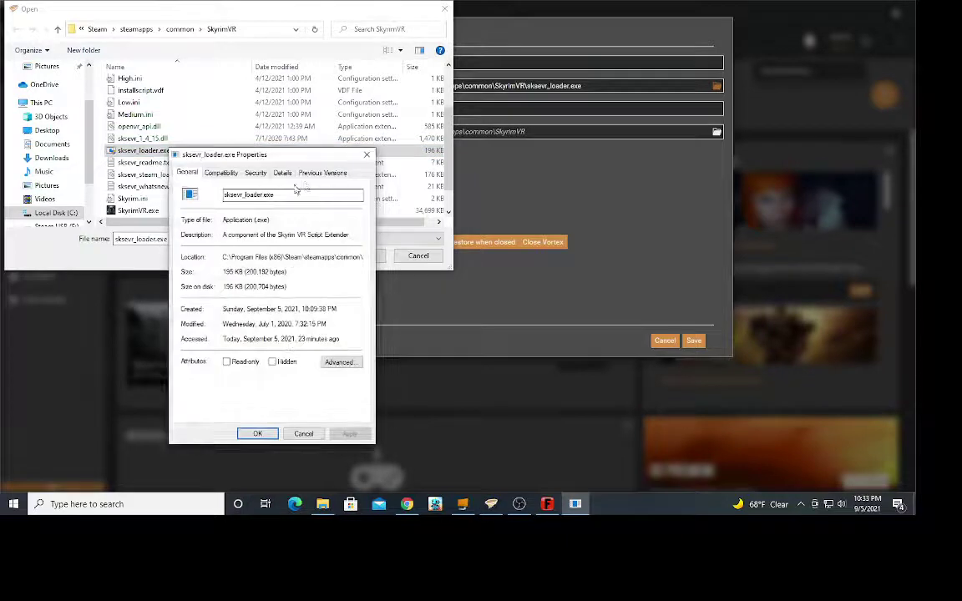
pyautogui.click(220, 172)
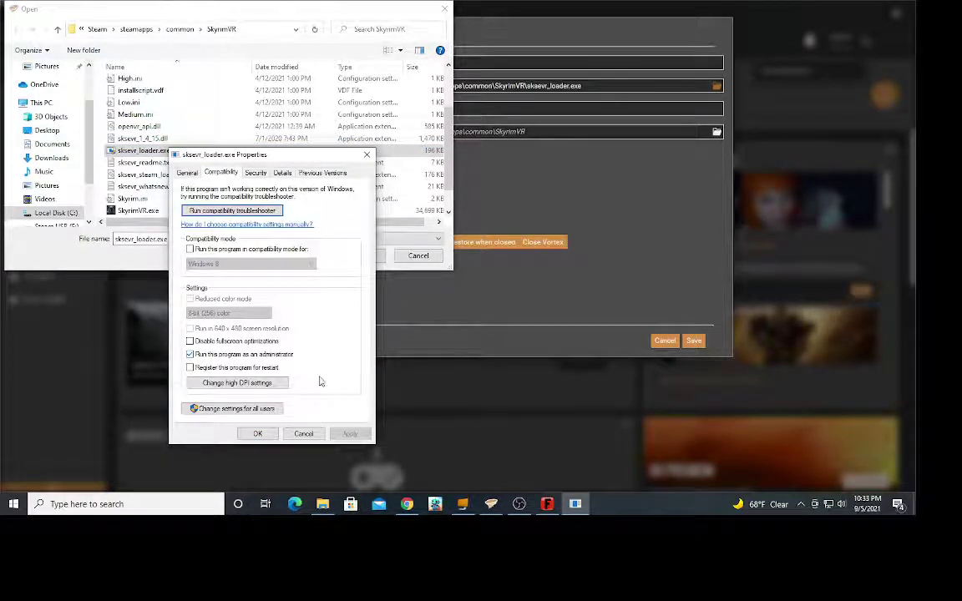
pyautogui.click(257, 434)
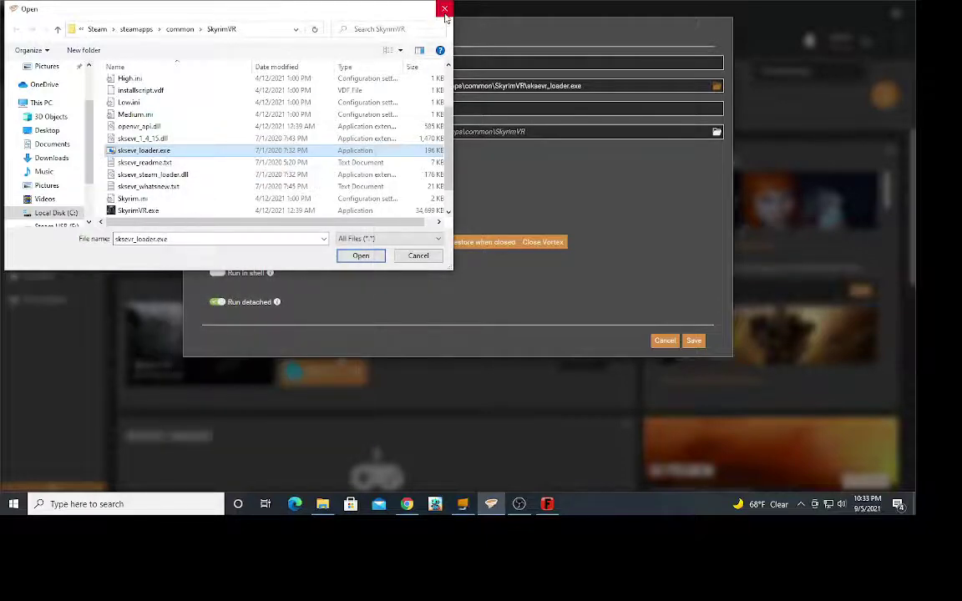
# Set sksevr_loader.exe as the tool's target and save the Skyrim Script Extender VR settings.
pyautogui.click(360, 254)
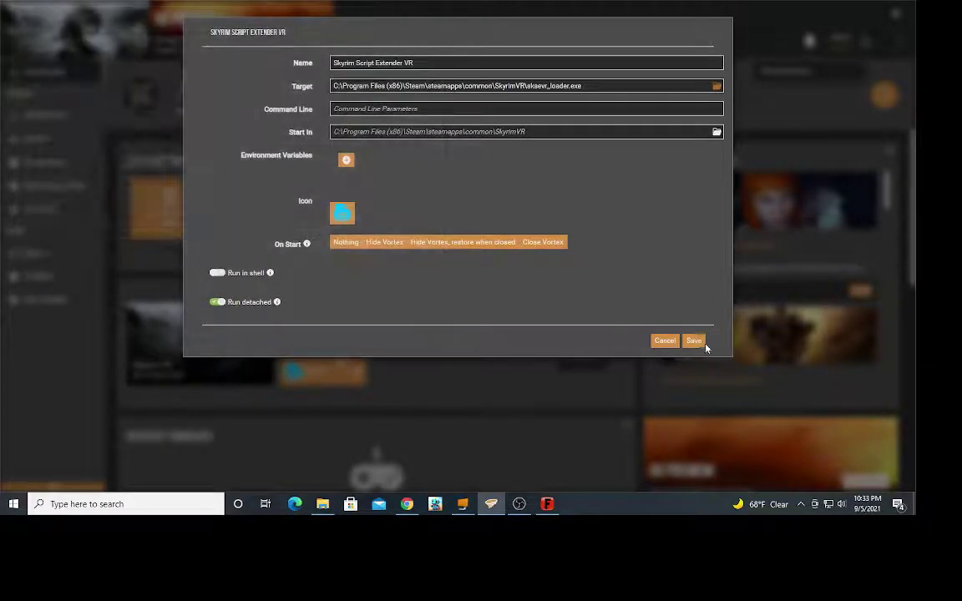
pyautogui.click(695, 341)
# Switch to the FNIS generator, run the consistence check and return to the Vortex dashboard.
pyautogui.scroll(-2, 489, 363)
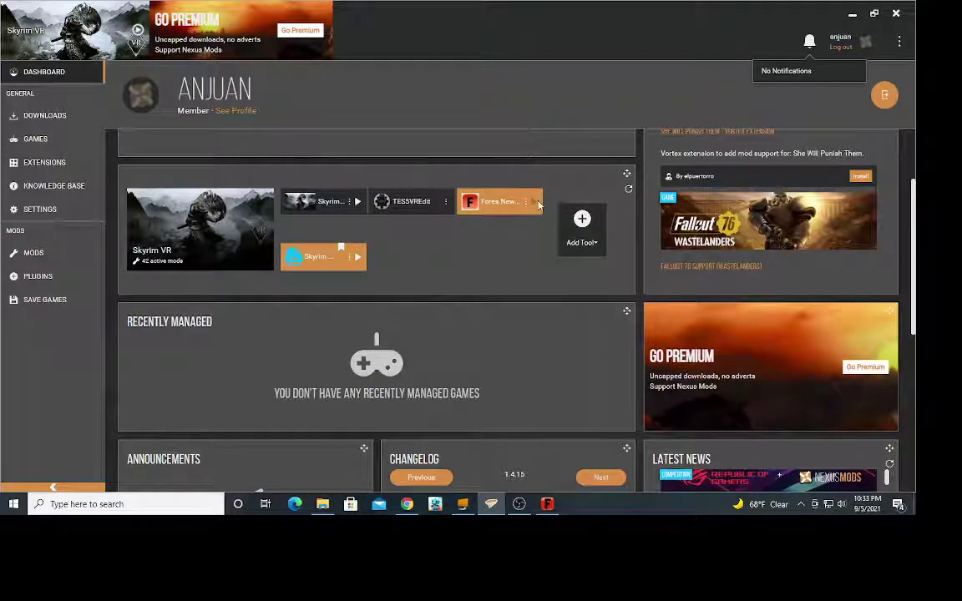
pyautogui.click(548, 504)
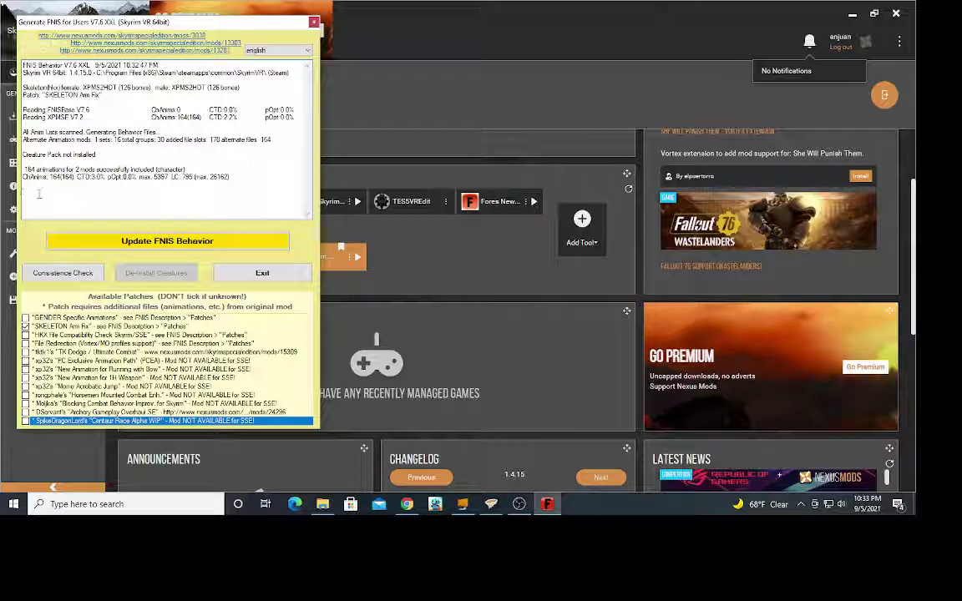
pyautogui.click(54, 270)
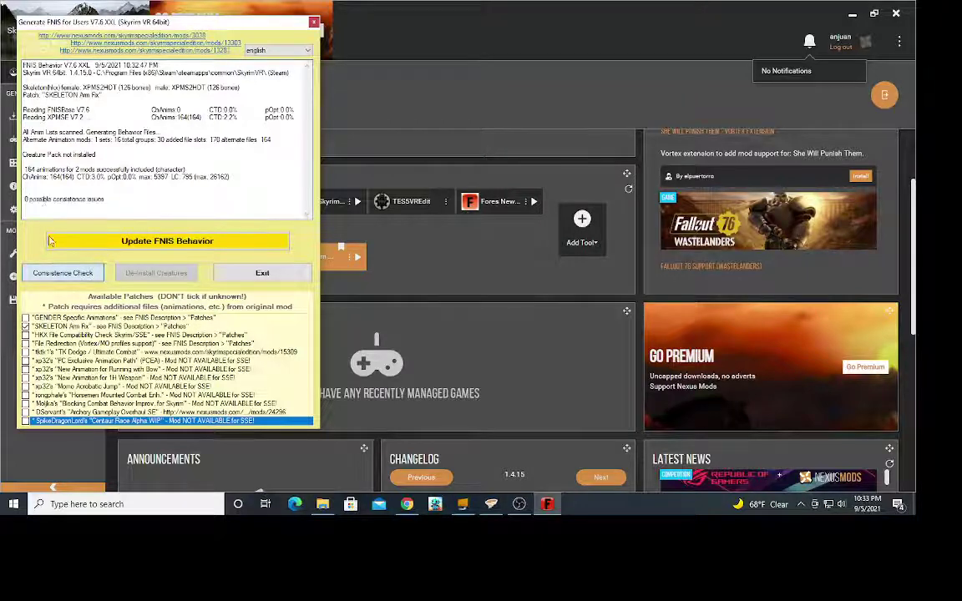
pyautogui.click(451, 274)
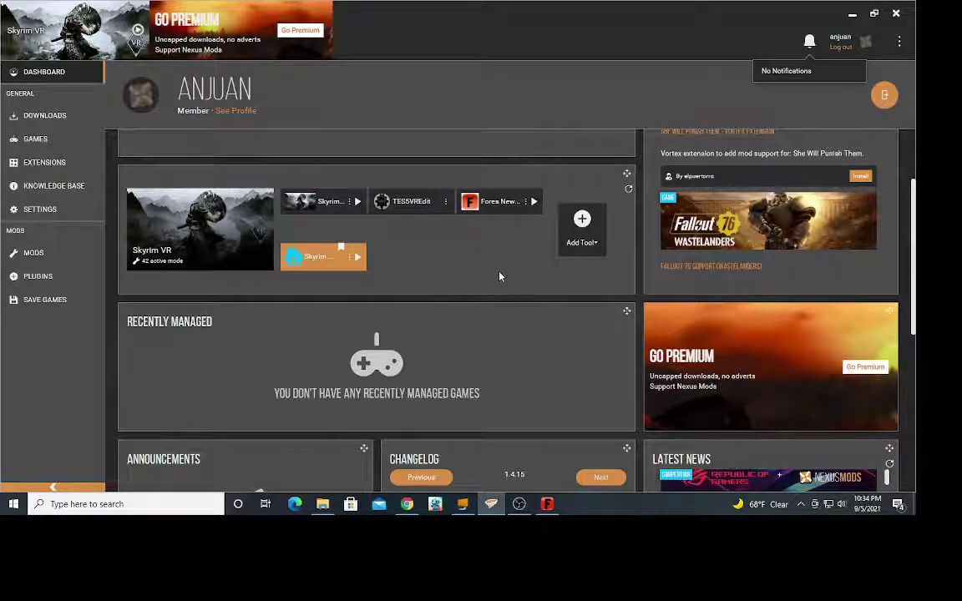
# Open NVIDIA GeForce Experience, examine the graphics driver status and minimize it.
pyautogui.click(800, 508)
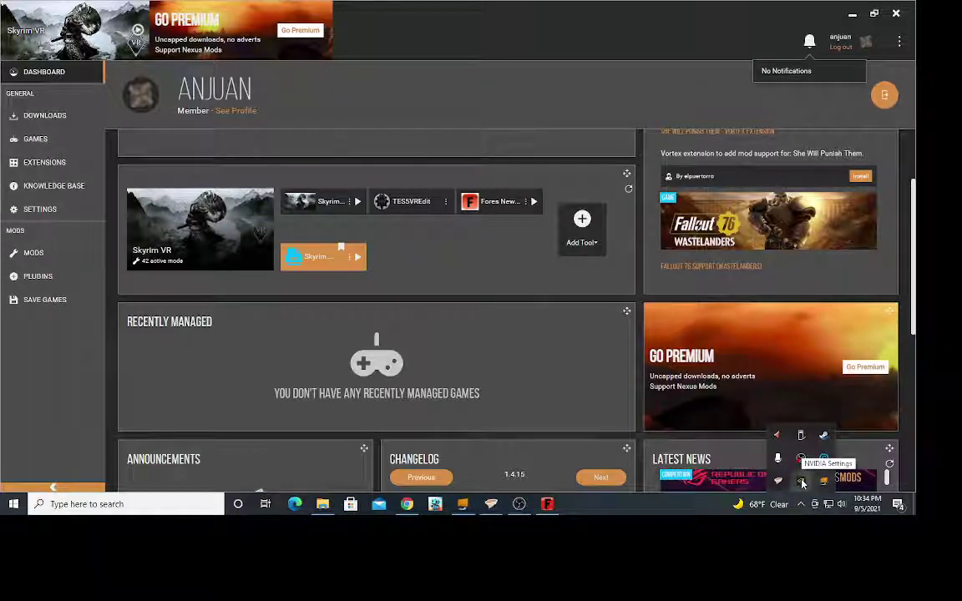
pyautogui.rightClick(802, 483)
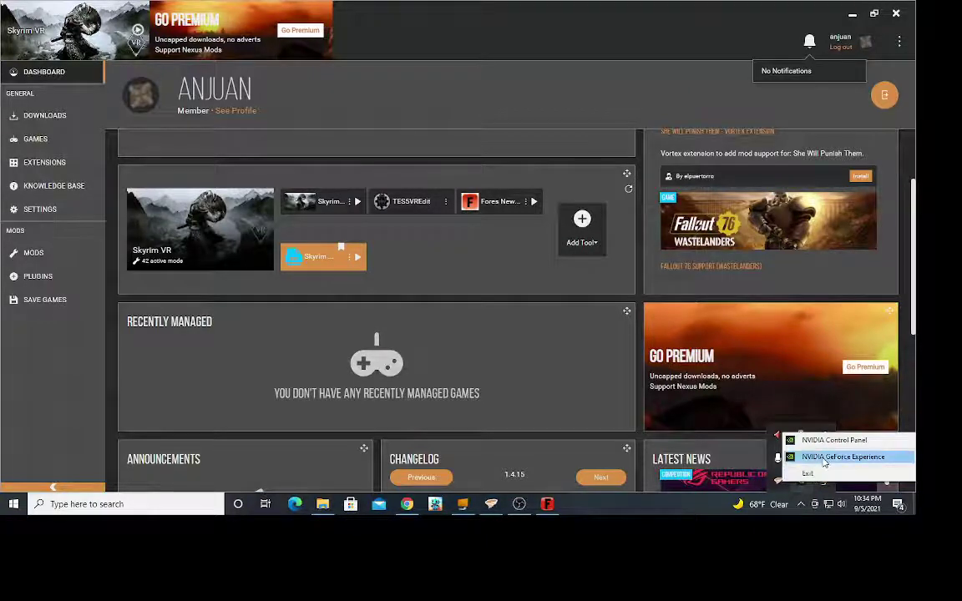
pyautogui.click(823, 460)
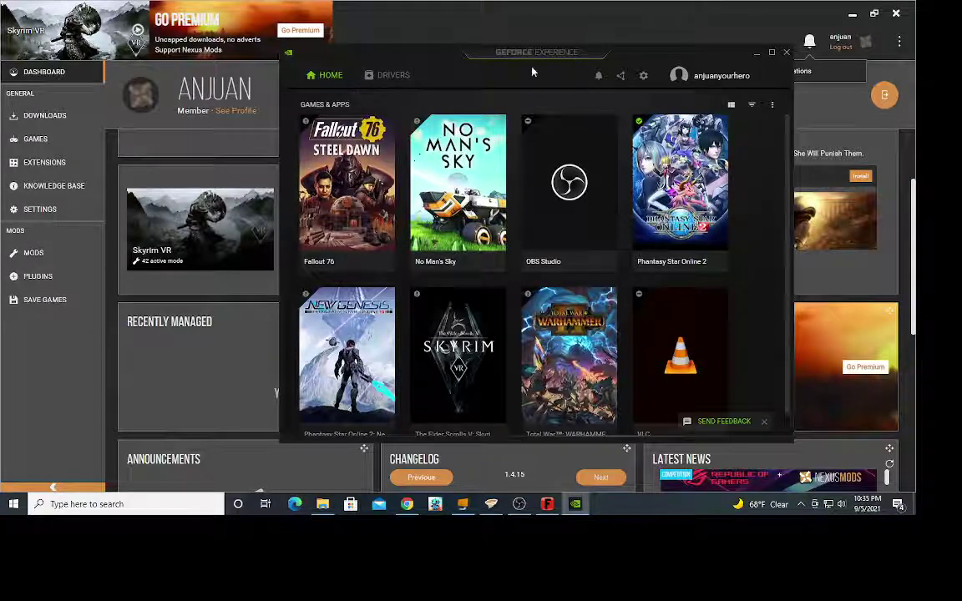
pyautogui.click(392, 77)
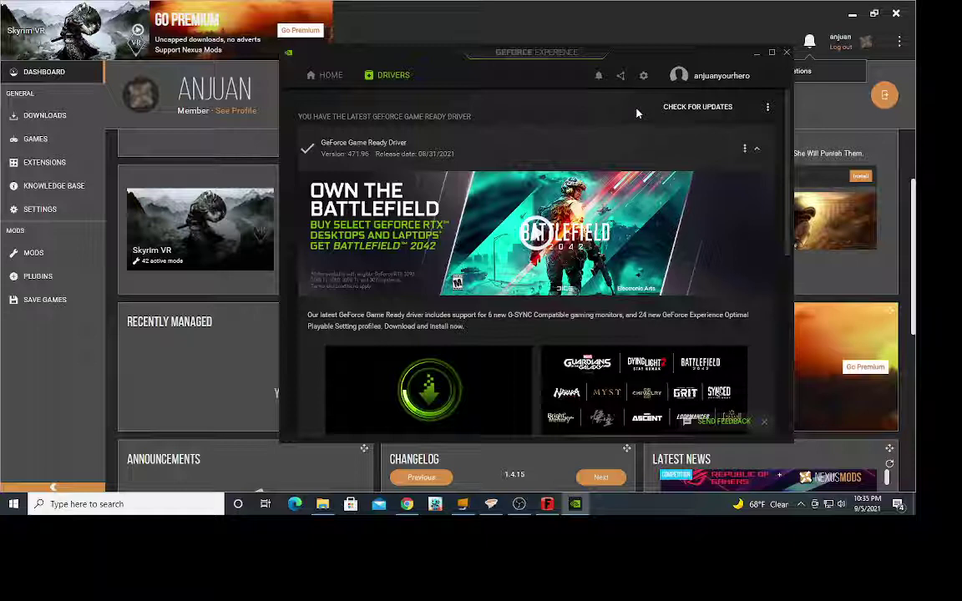
pyautogui.click(758, 55)
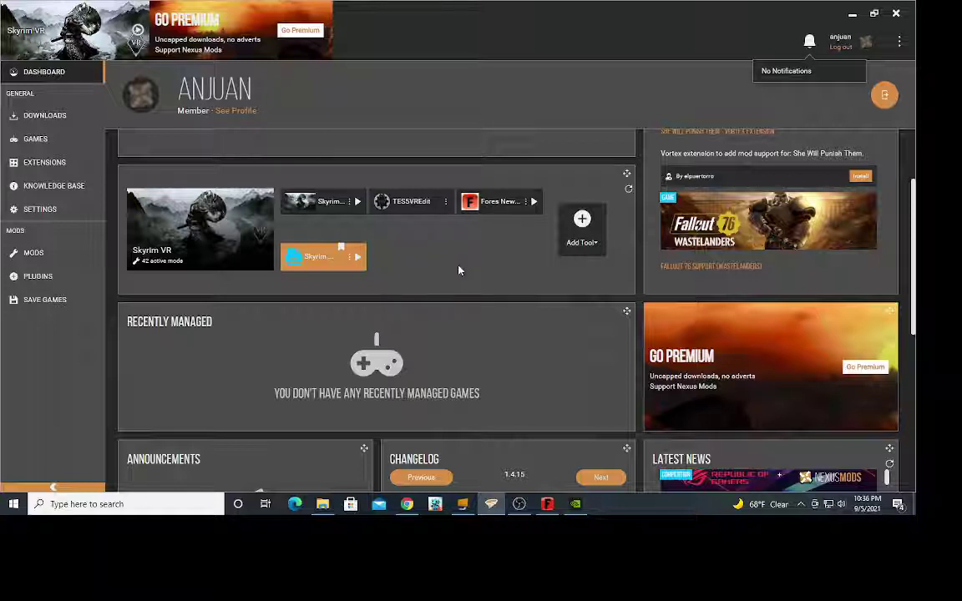
# Save the load-order rules for the conflicting mods and deploy the mods, using the newer file for the FNIS Behavior VR changes.
pyautogui.click(57, 253)
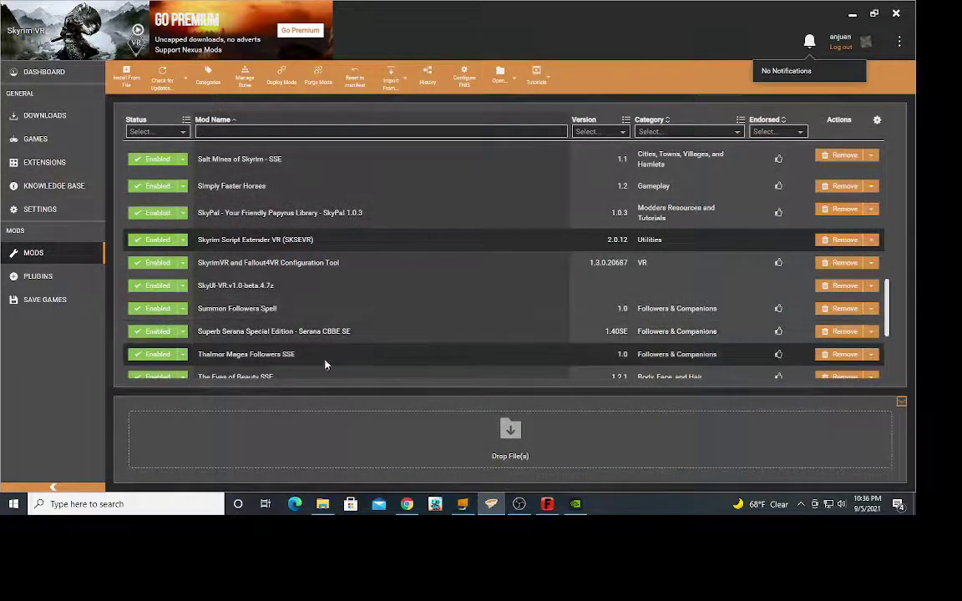
pyautogui.scroll(-1, 328, 344)
pyautogui.scroll(-3, 327, 344)
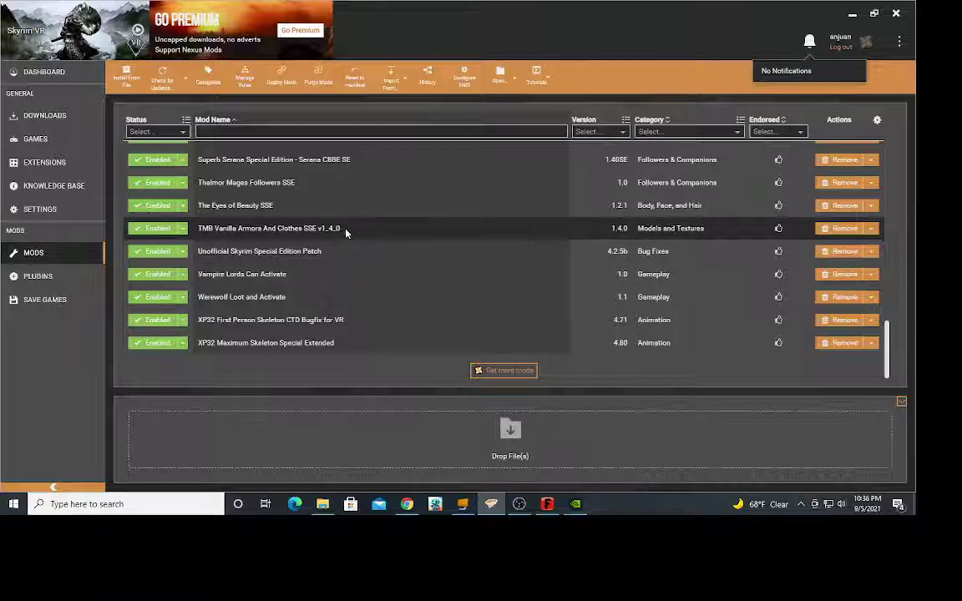
pyautogui.click(249, 85)
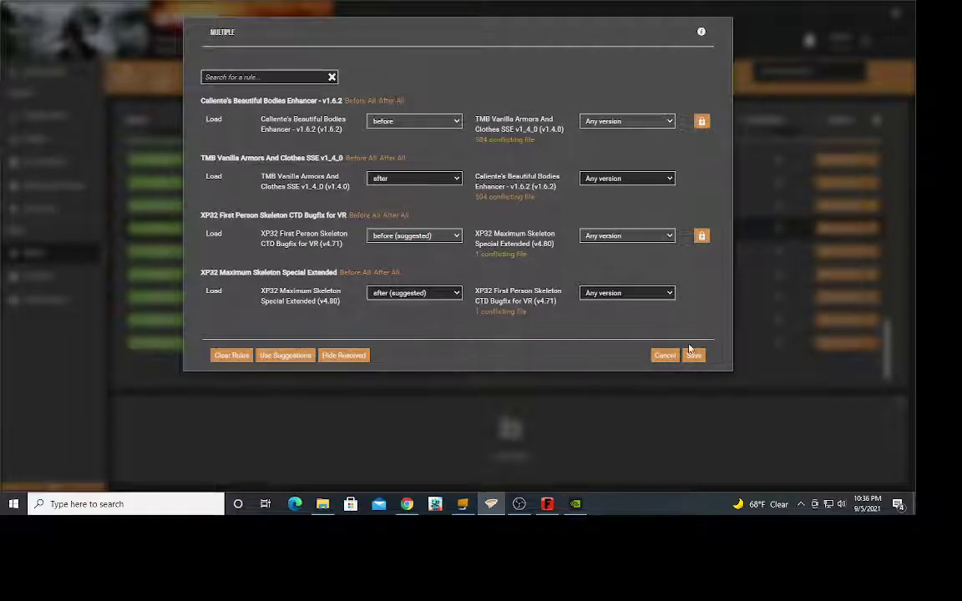
pyautogui.click(694, 355)
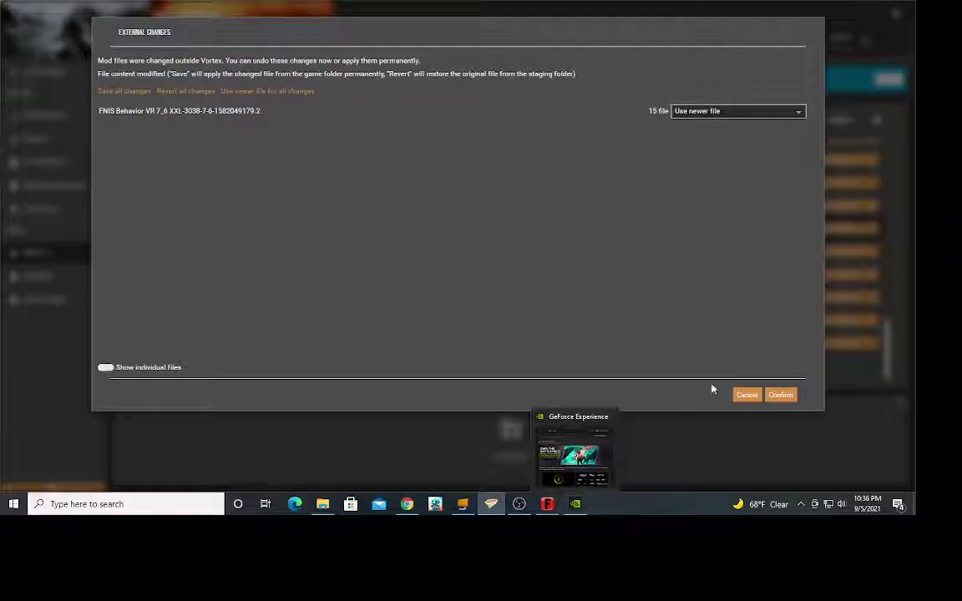
pyautogui.click(782, 396)
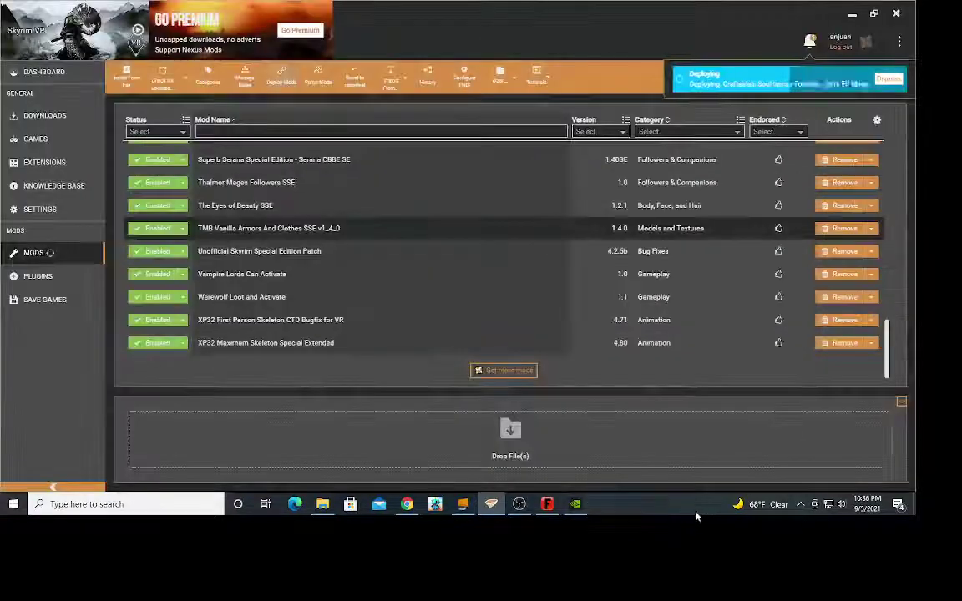
pyautogui.click(518, 504)
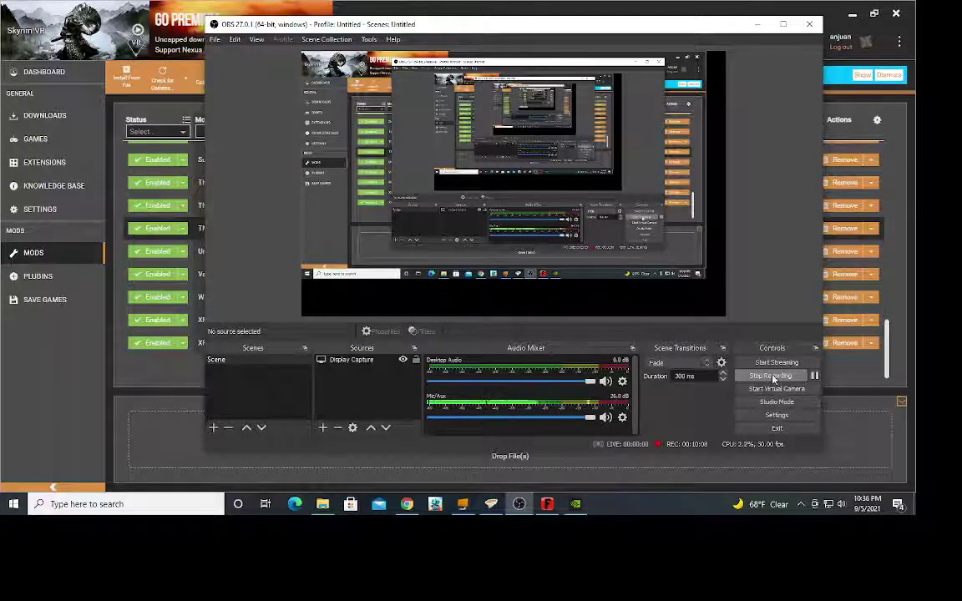